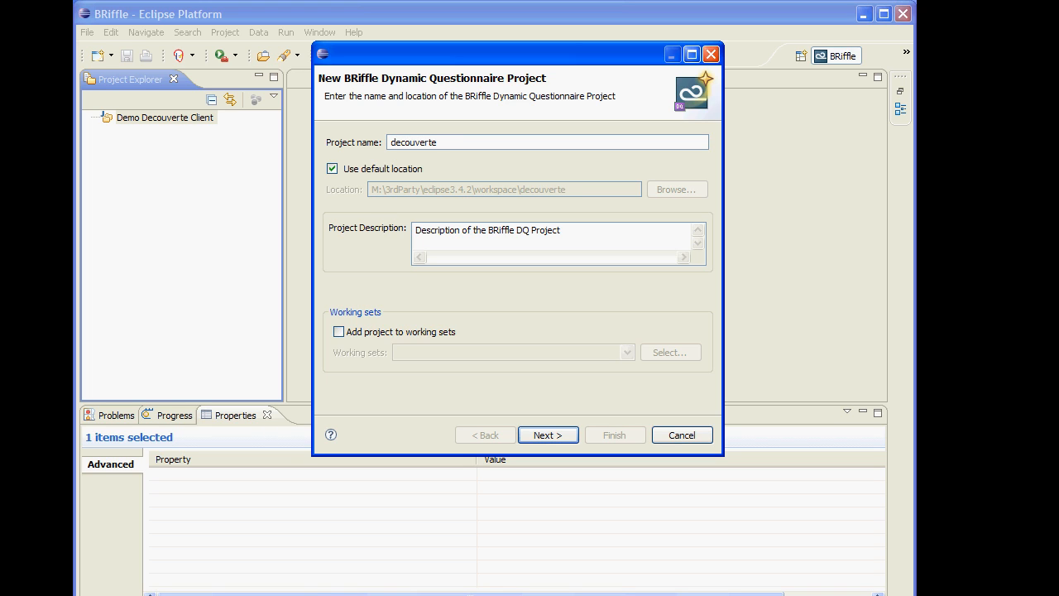
Name the new Dynamic Questionnaire project decouverteClient and create it with the default location and questionnaire properties
text(Client)
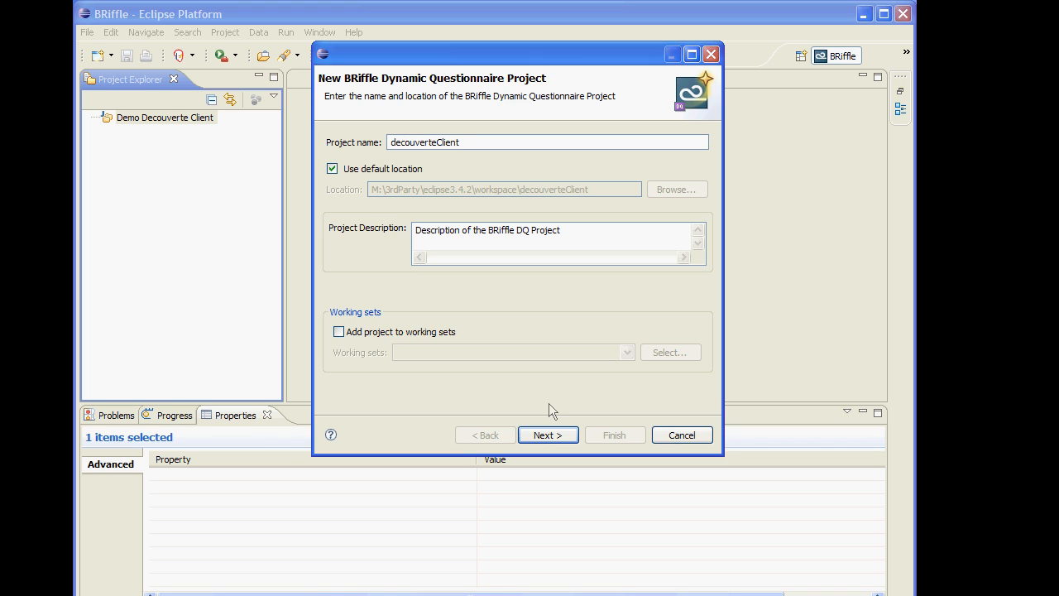
click(547, 435)
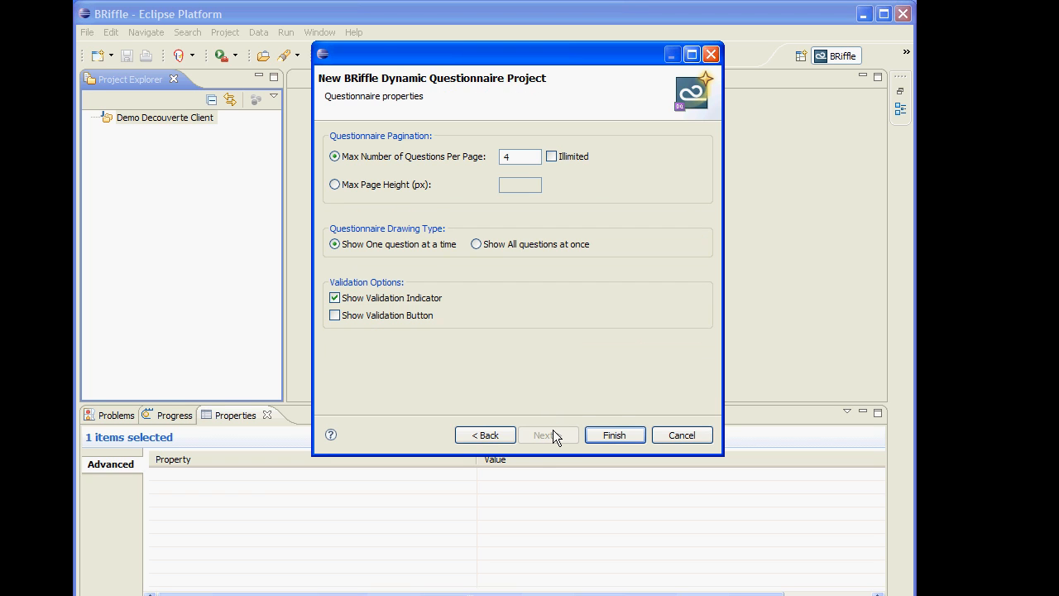
click(623, 439)
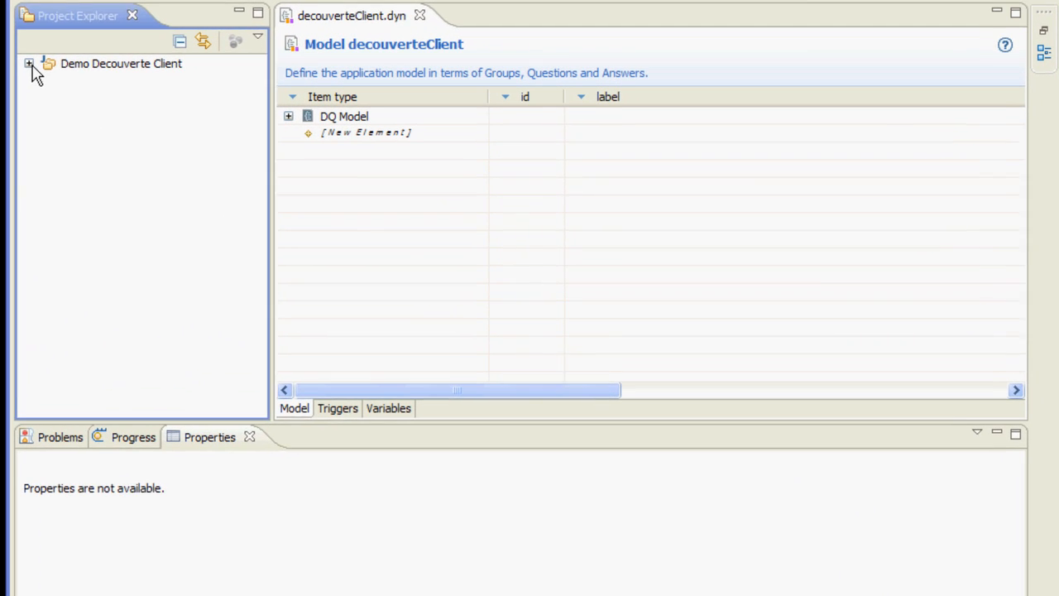
Expand the decouverteClient project and examine the contents of its form, bin and definitions folders
click(152, 111)
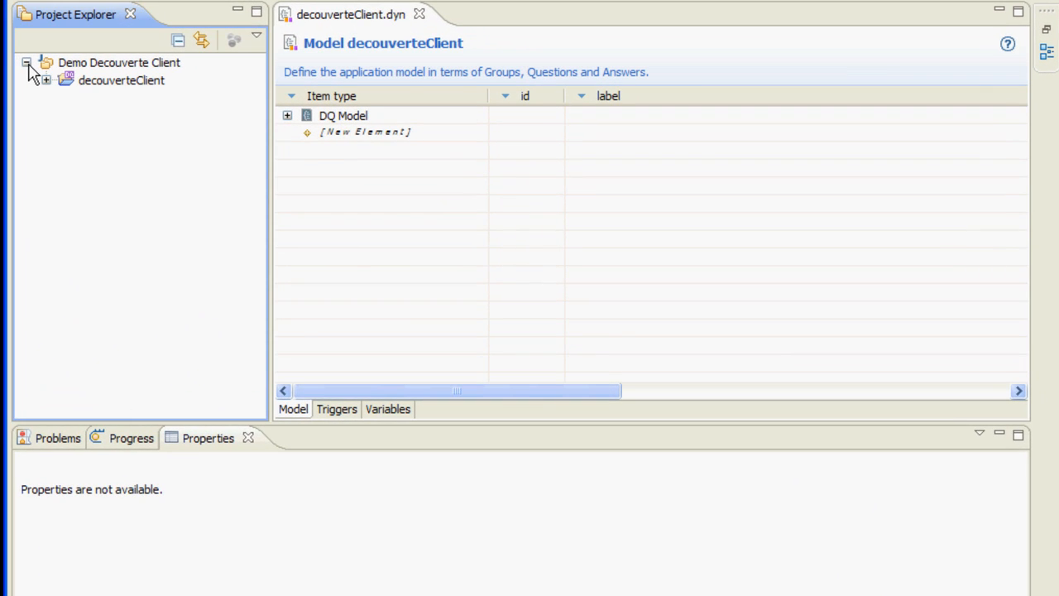
click(47, 81)
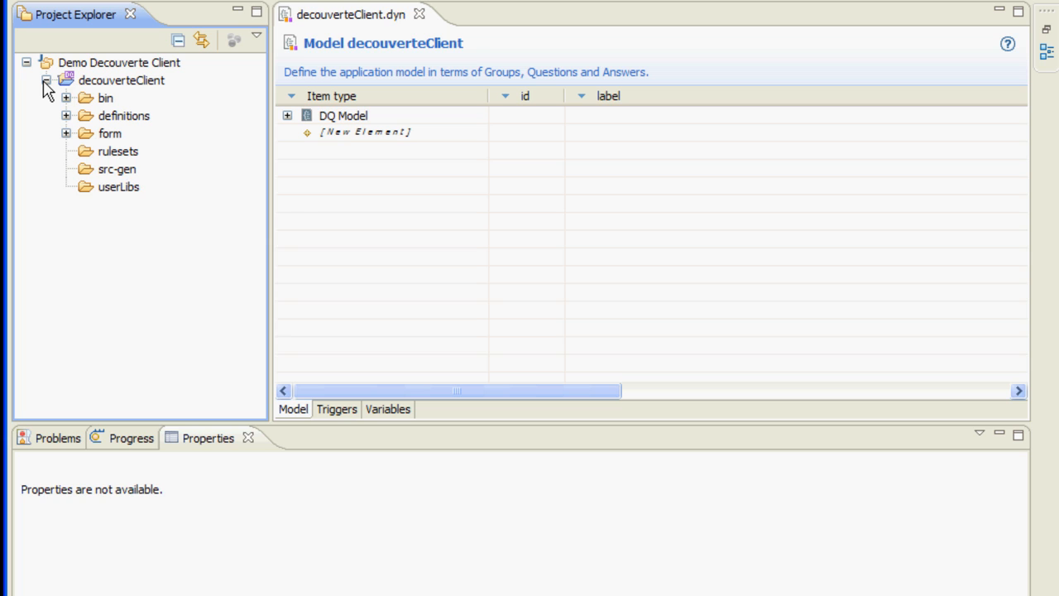
click(67, 133)
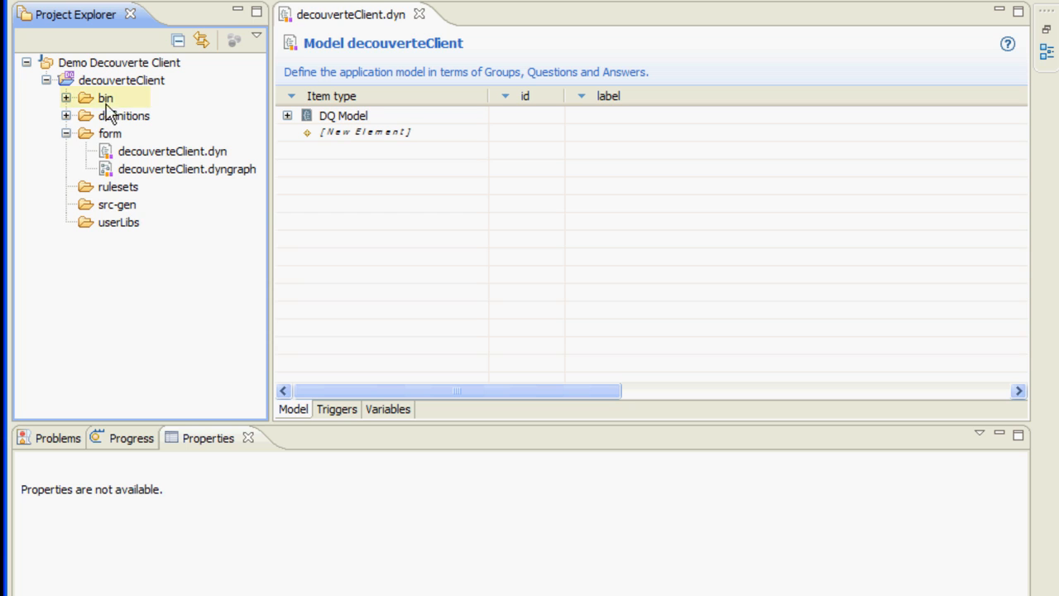
click(66, 97)
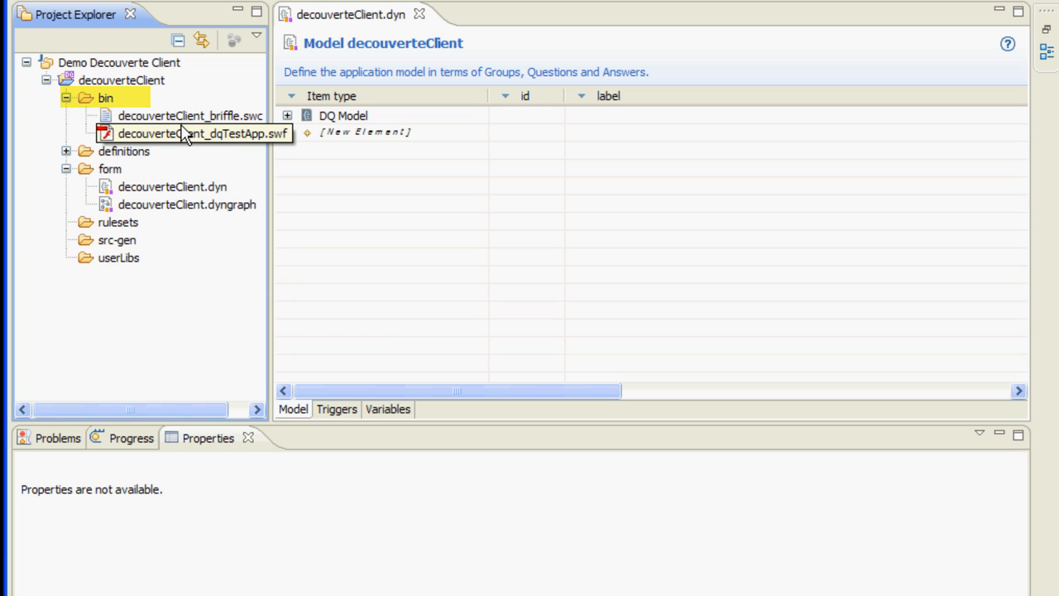
click(66, 152)
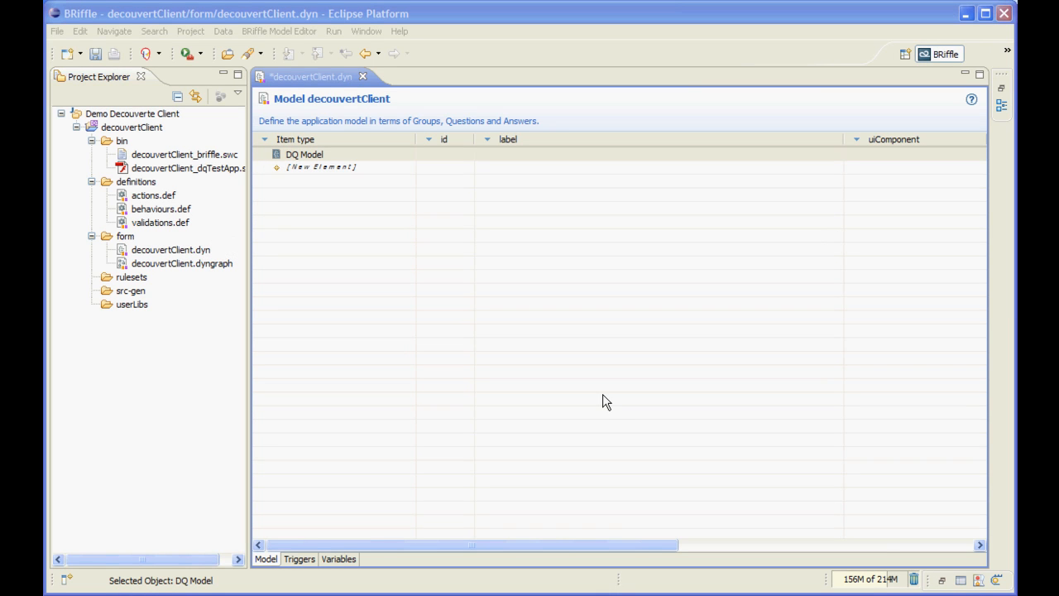
Add a new question to the DQ Model and label it "Que âges avez-vous?"
right_click(318, 171)
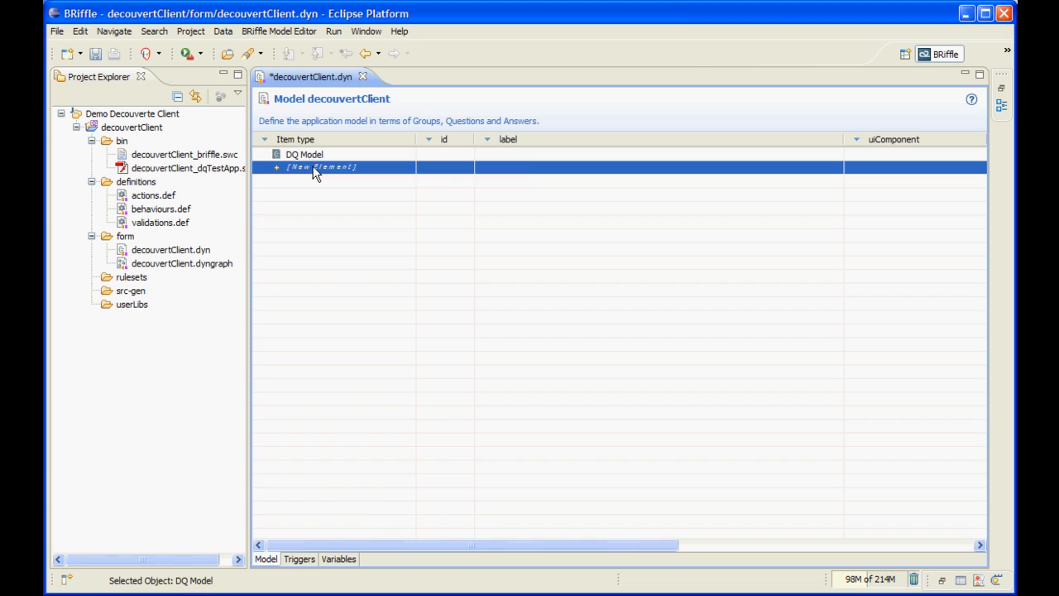
click(328, 193)
click(540, 168)
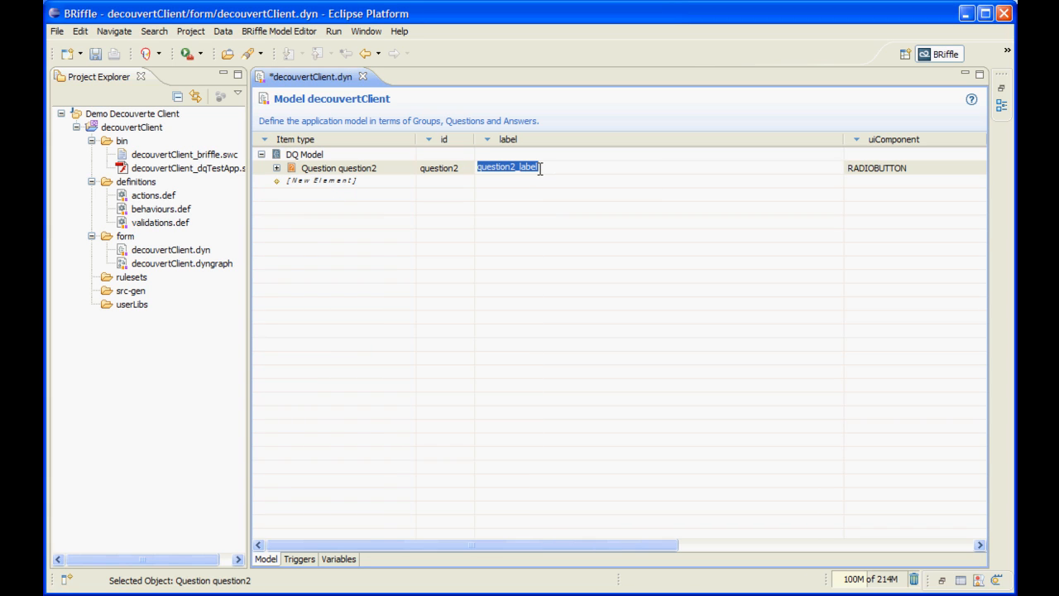
text(Que âges avez)
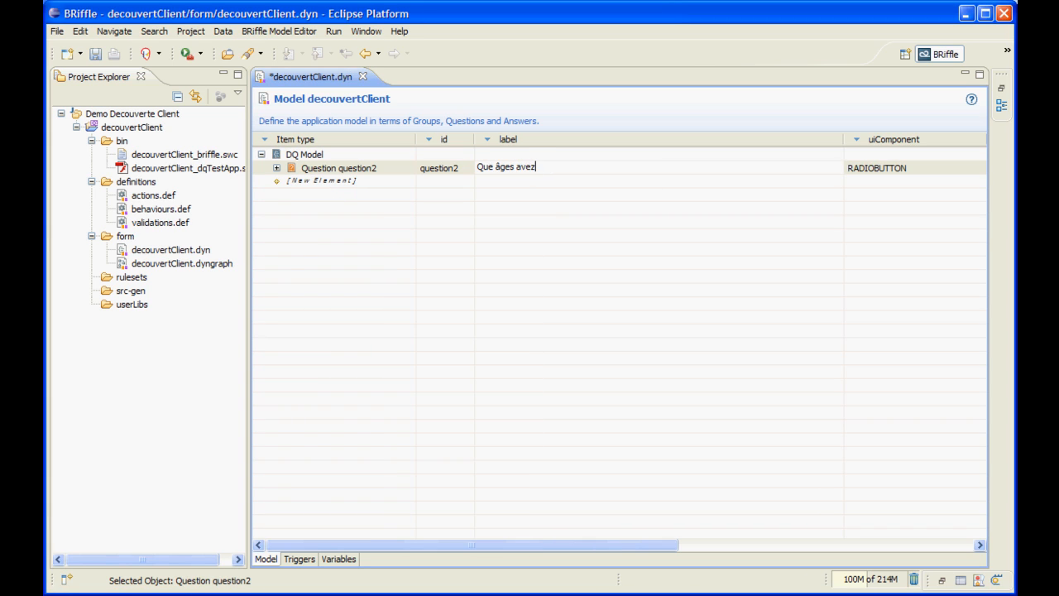
text(-vous?)
key(Return)
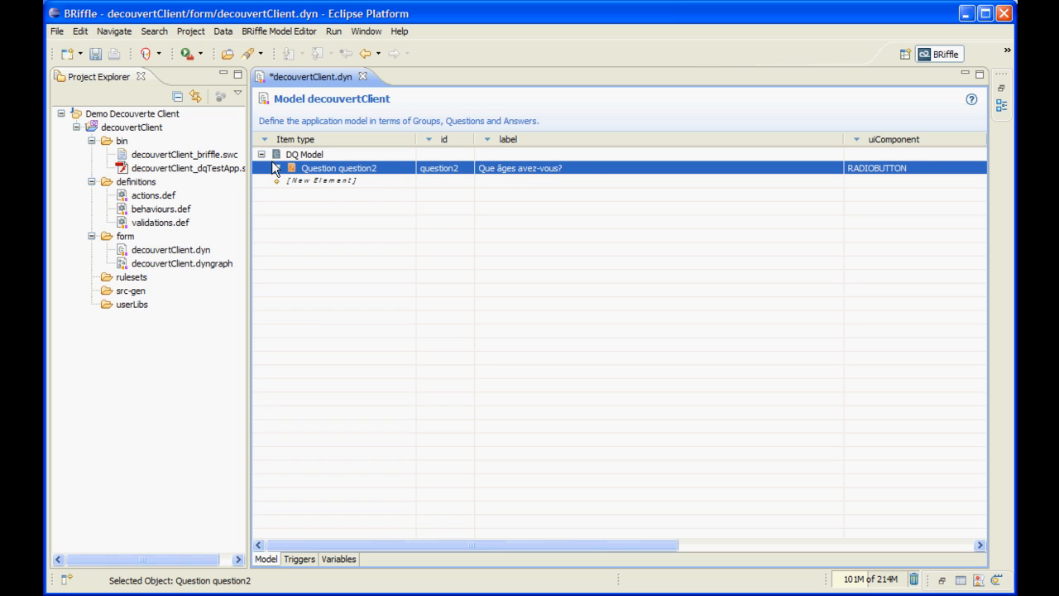
Label the age question's two default answers "Moins de 25 ans" and "De 25 à 30 ans"
click(276, 167)
click(520, 181)
text(Moins de 25 ans)
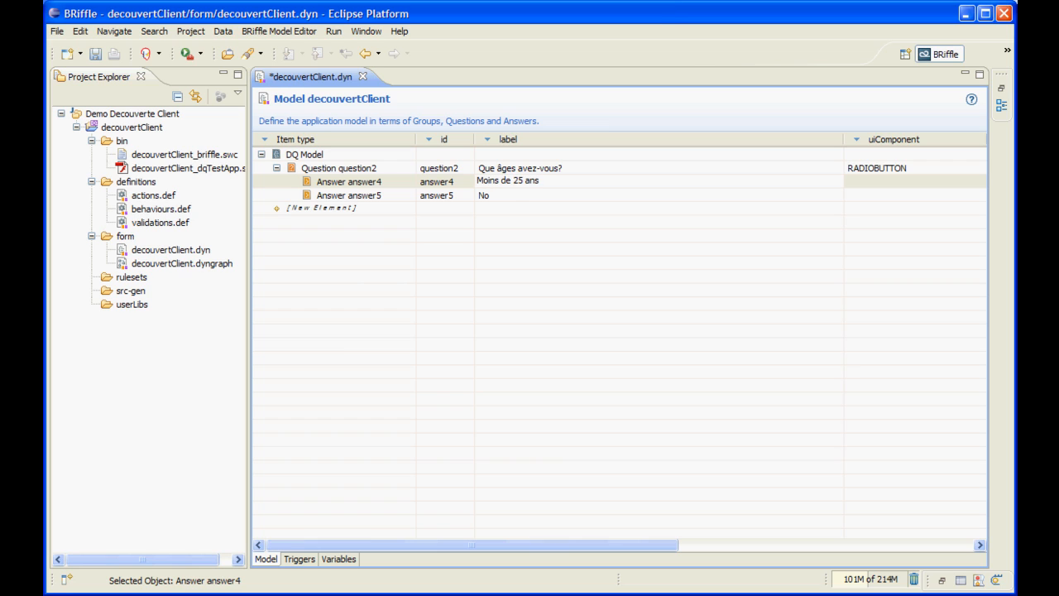
key(Return)
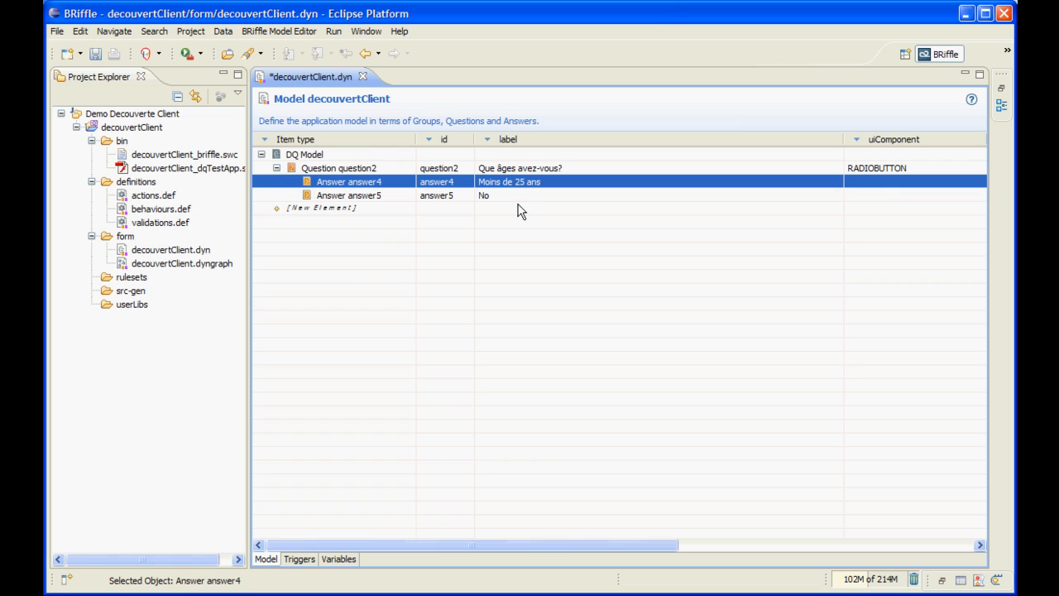
click(519, 197)
text(De 25 à 30 ans)
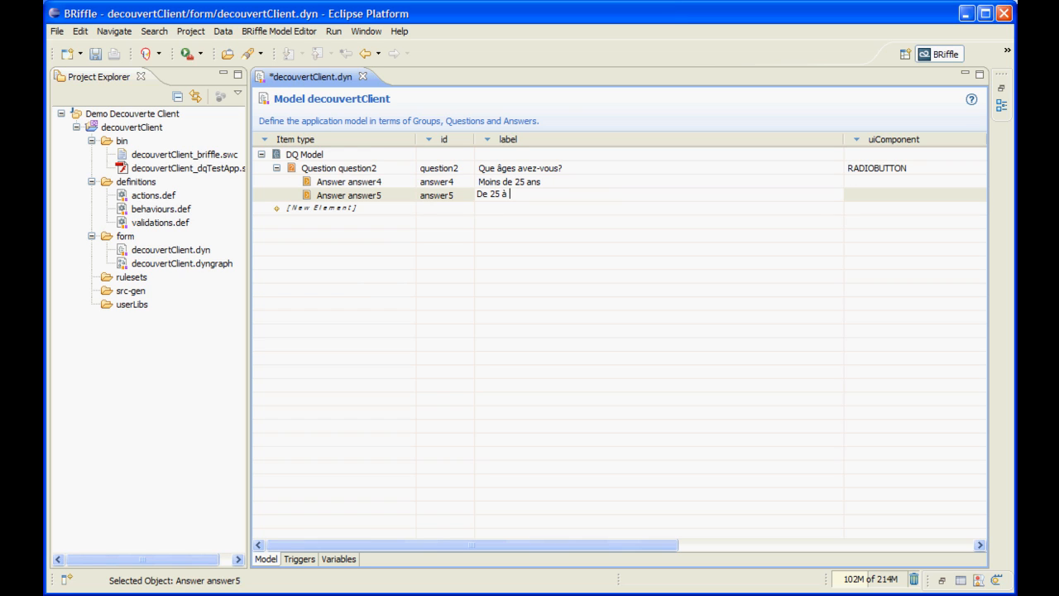
key(Return)
click(521, 196)
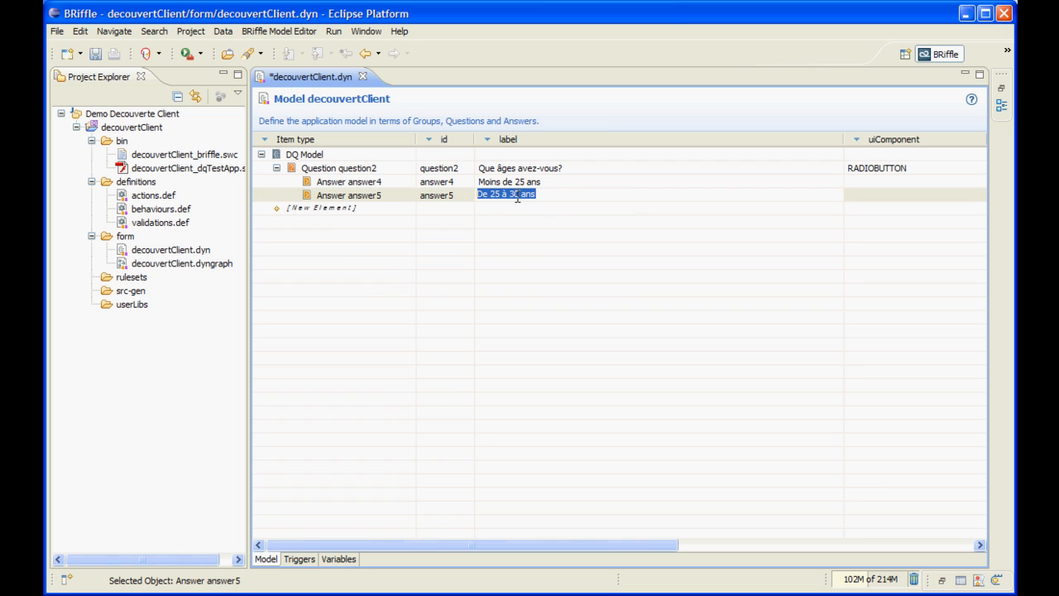
Add a third answer to the age question and label it "Plus de 30 ans"
right_click(322, 197)
mouse_move(356, 201)
click(630, 201)
click(514, 208)
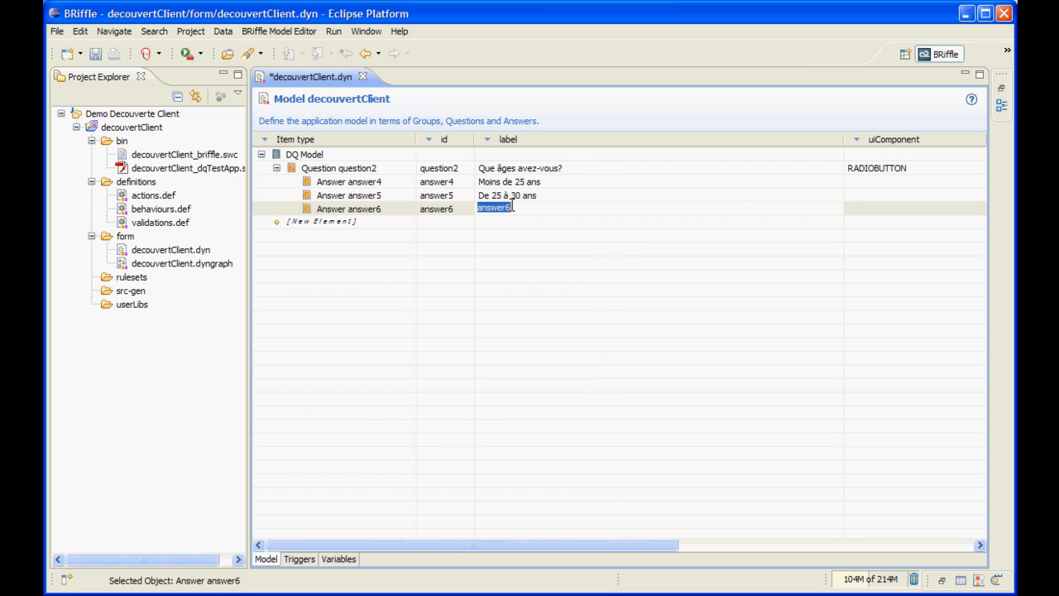
text(Plus de 30 ans)
key(Return)
key(ctrl+s)
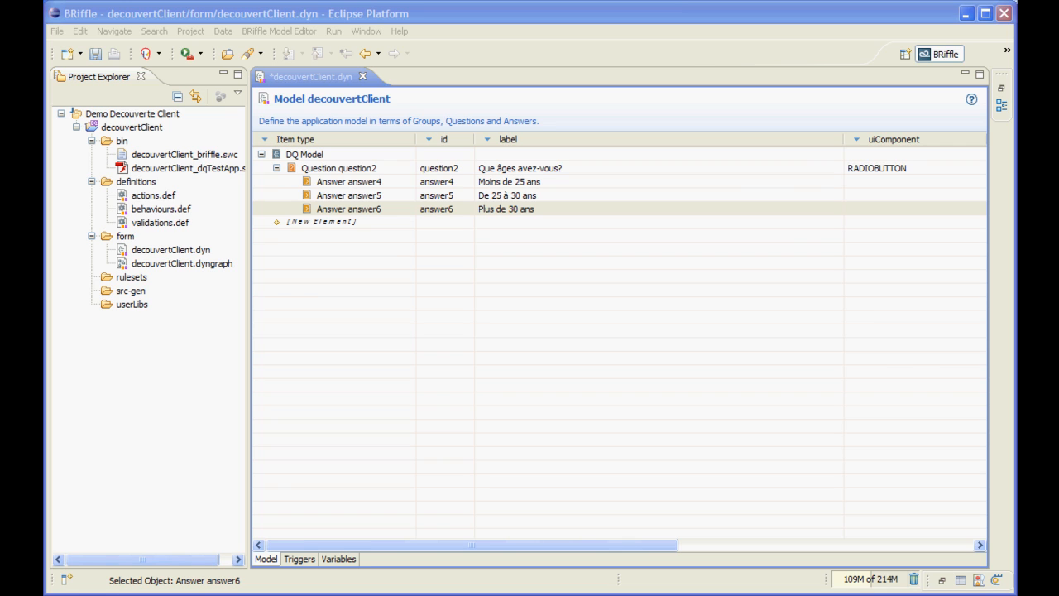
Copy "Combien avez-vous d'enfants à charge ?" from the Excel questionnaire and paste it as the label of a new question in the Eclipse model
key(alt+Tab)
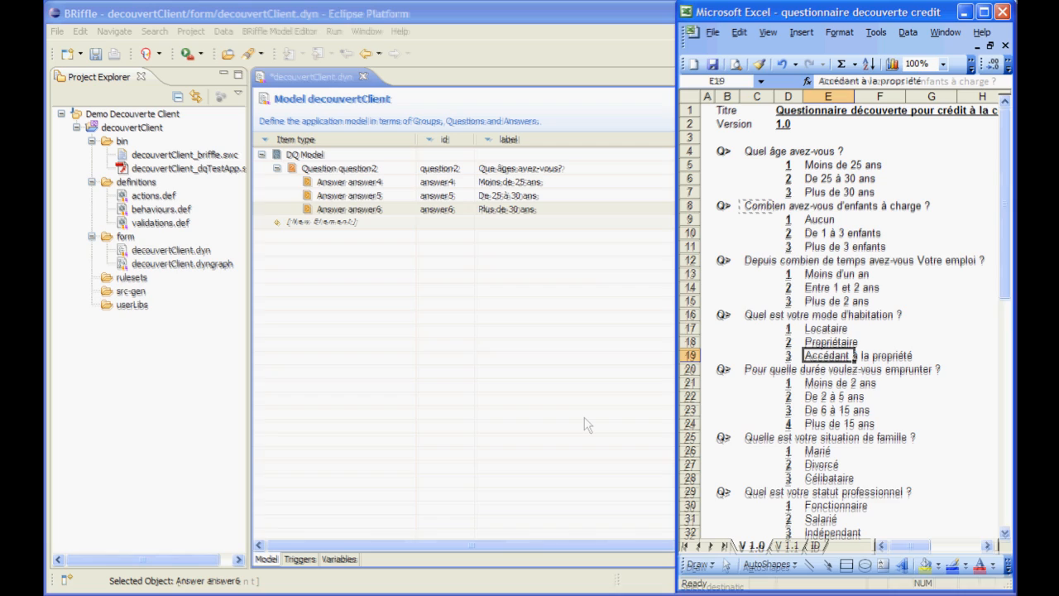
key(ctrl+c)
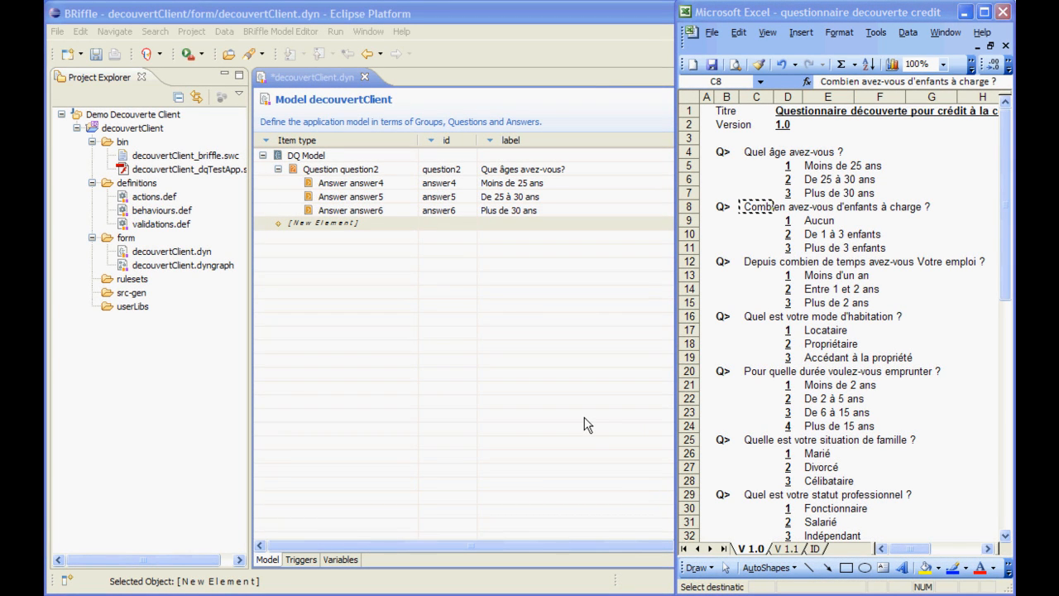
click(749, 213)
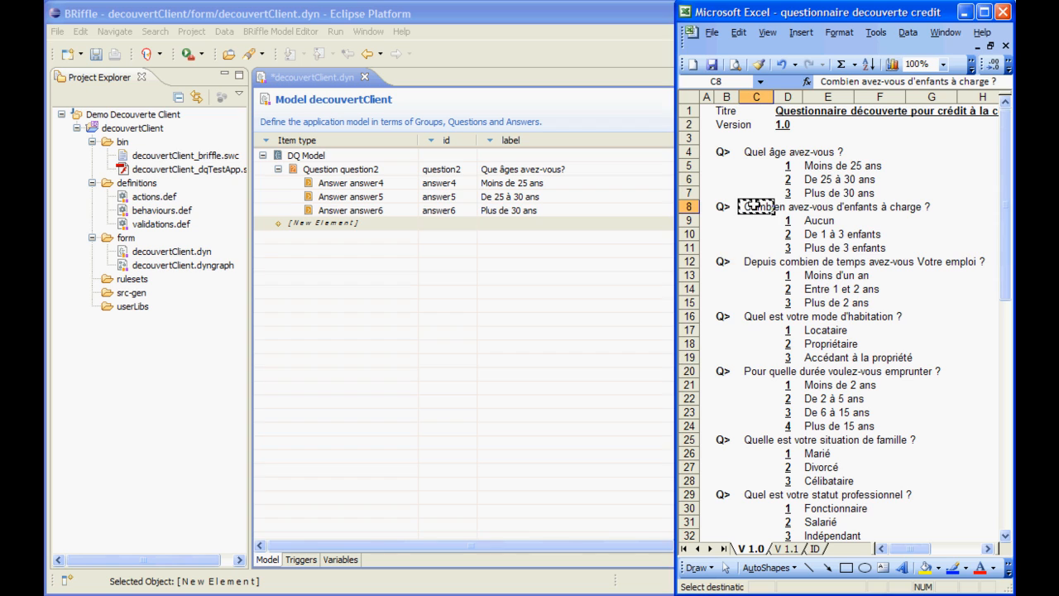
right_click(352, 228)
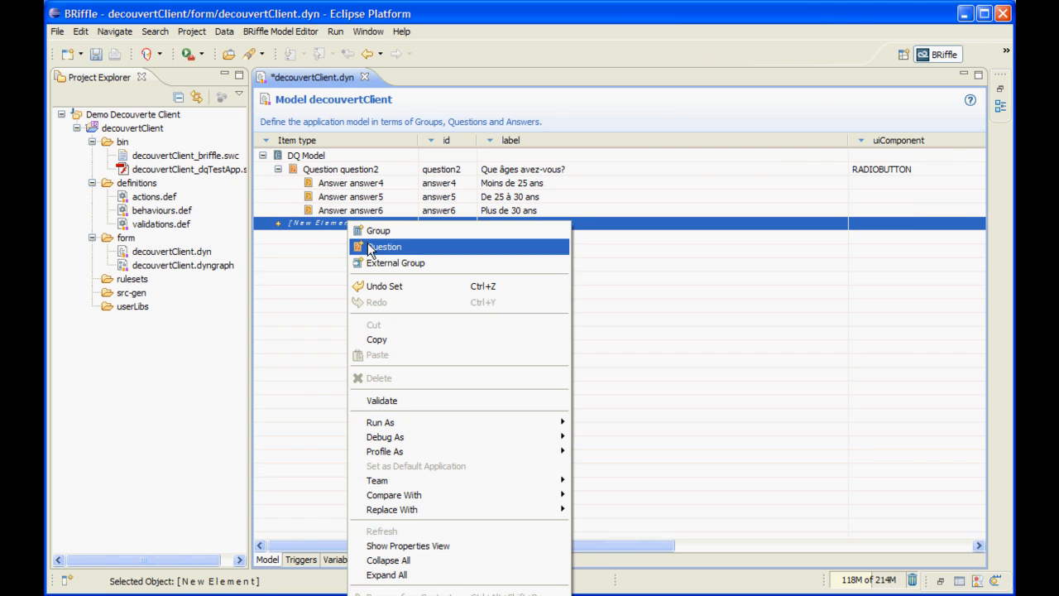
click(367, 243)
key(ctrl+v)
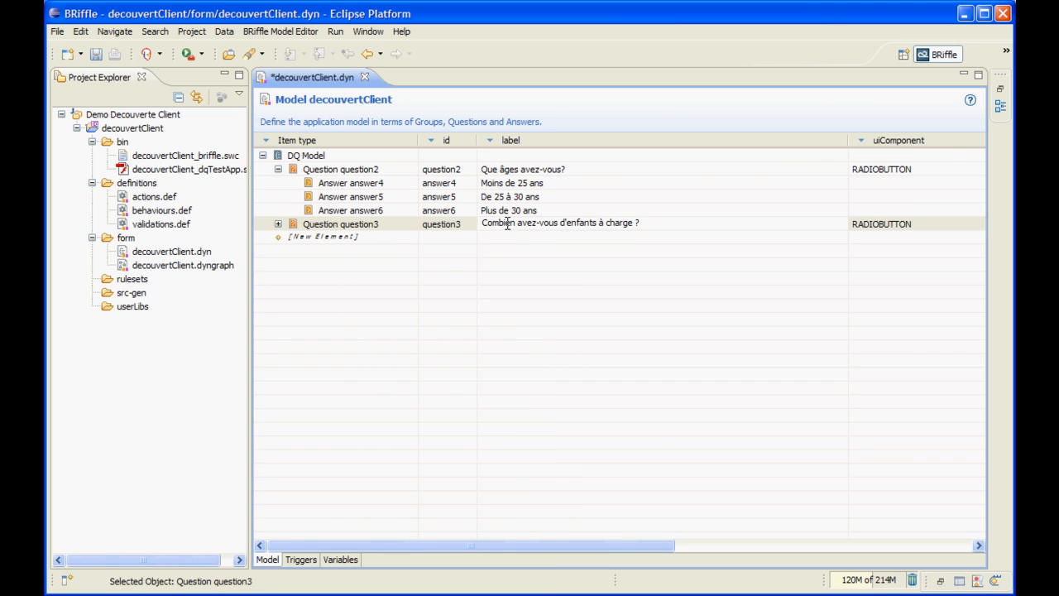
Add another question and label it "Depuis combien de temps avez-vous Votre emploi ?", copied from cell C12 of the Excel questionnaire
right_click(332, 236)
click(358, 263)
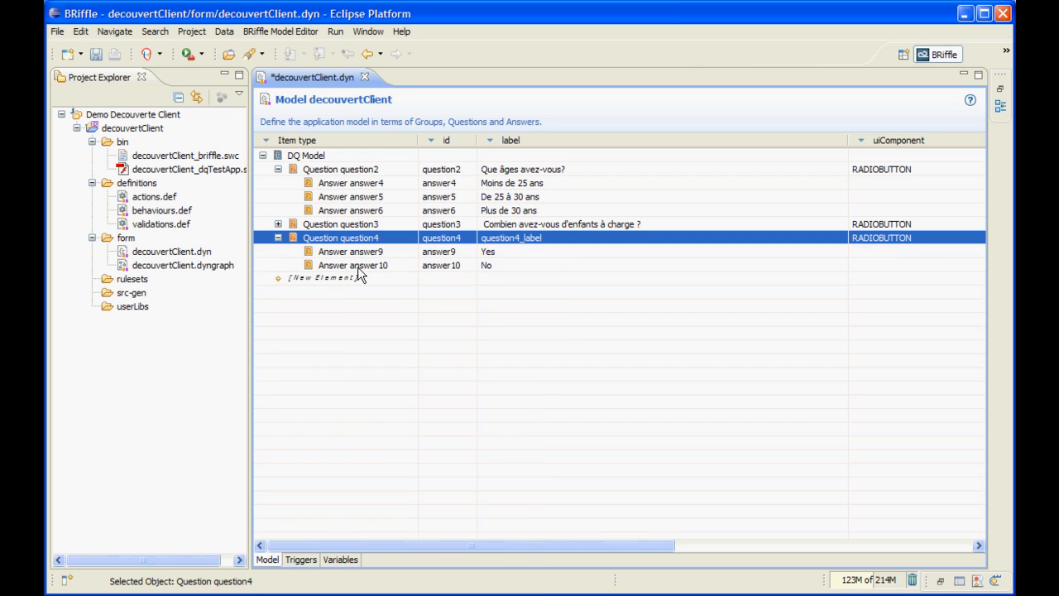
key(alt+Tab)
click(758, 262)
key(ctrl+c)
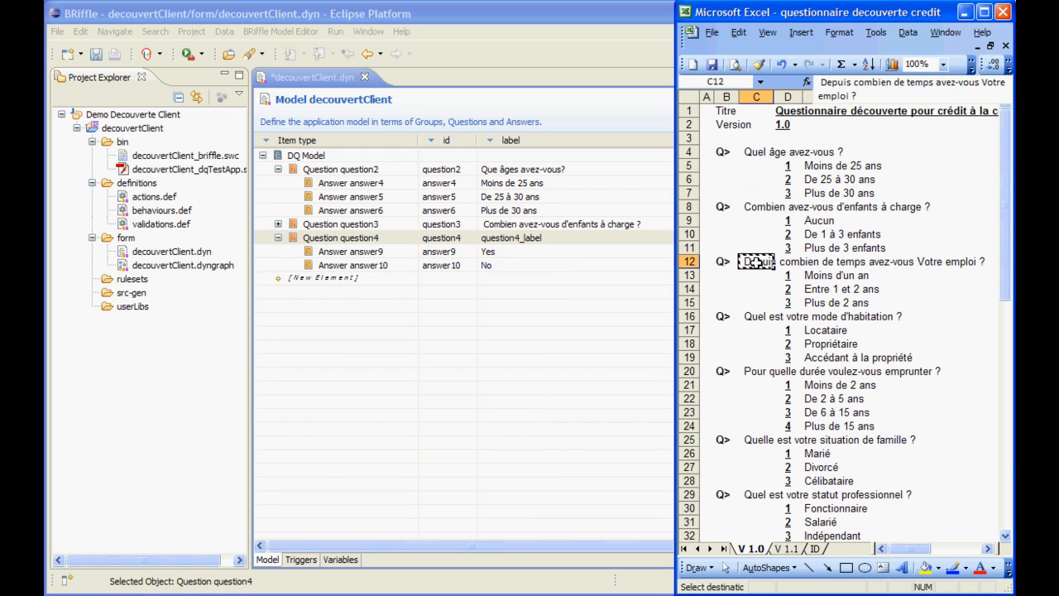
click(509, 238)
key(ctrl+v)
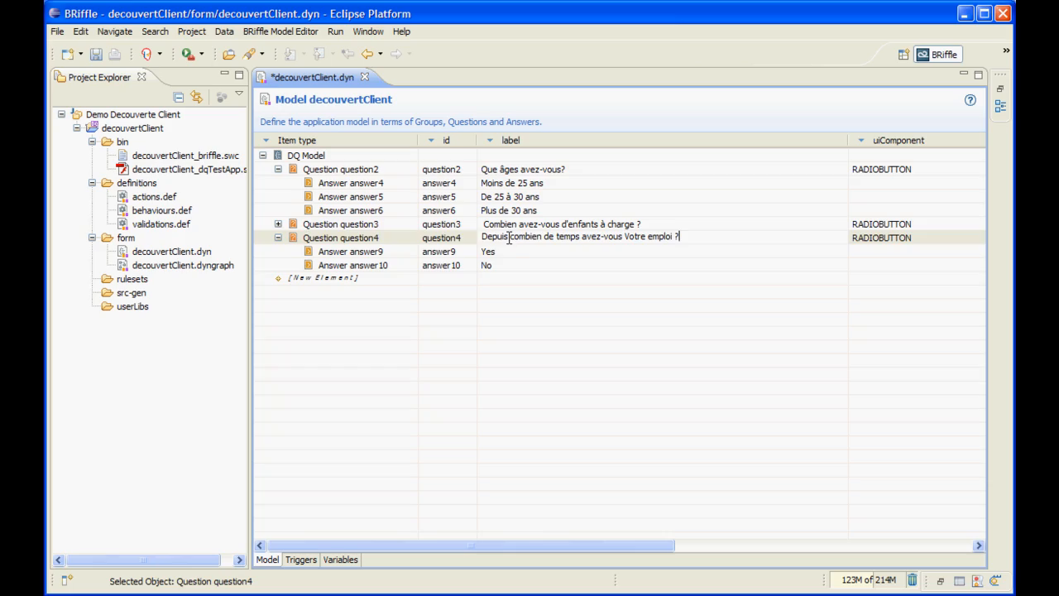
key(Return)
Expand the question about dependent children and set its uiComponent to TEXTINPUT
click(279, 225)
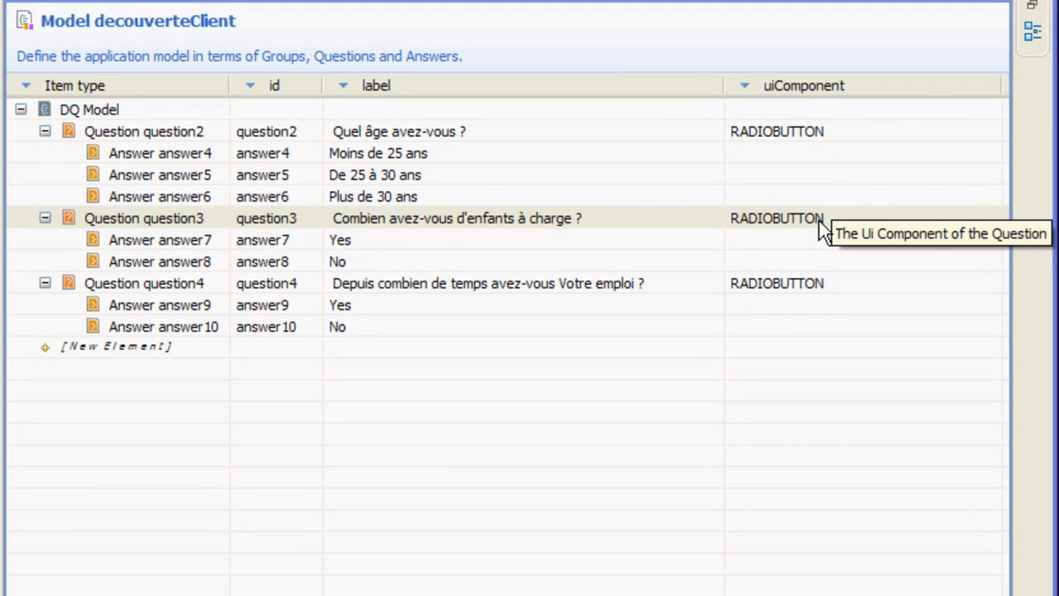
click(819, 221)
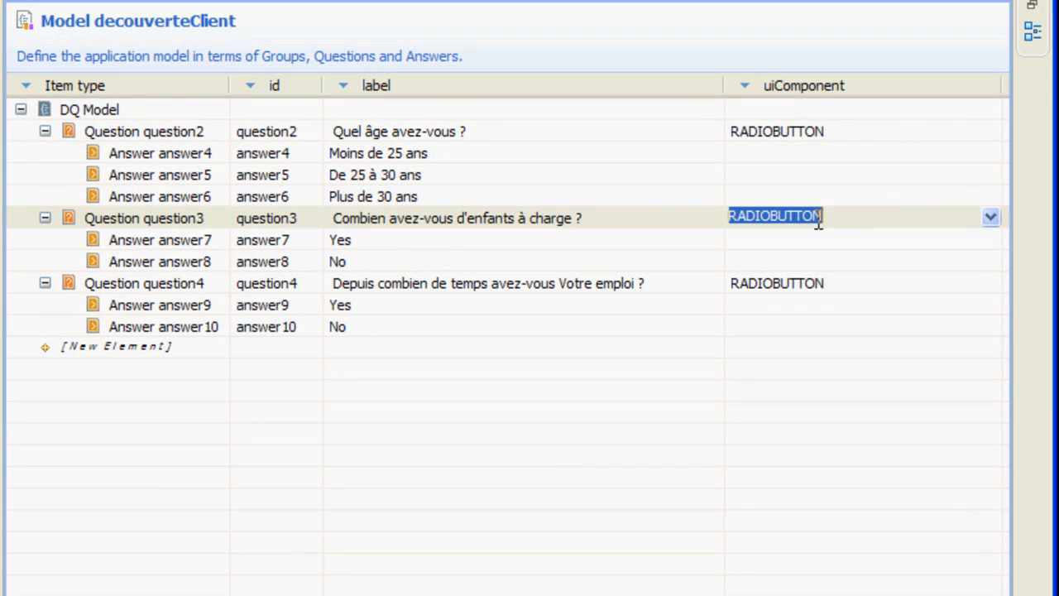
click(989, 217)
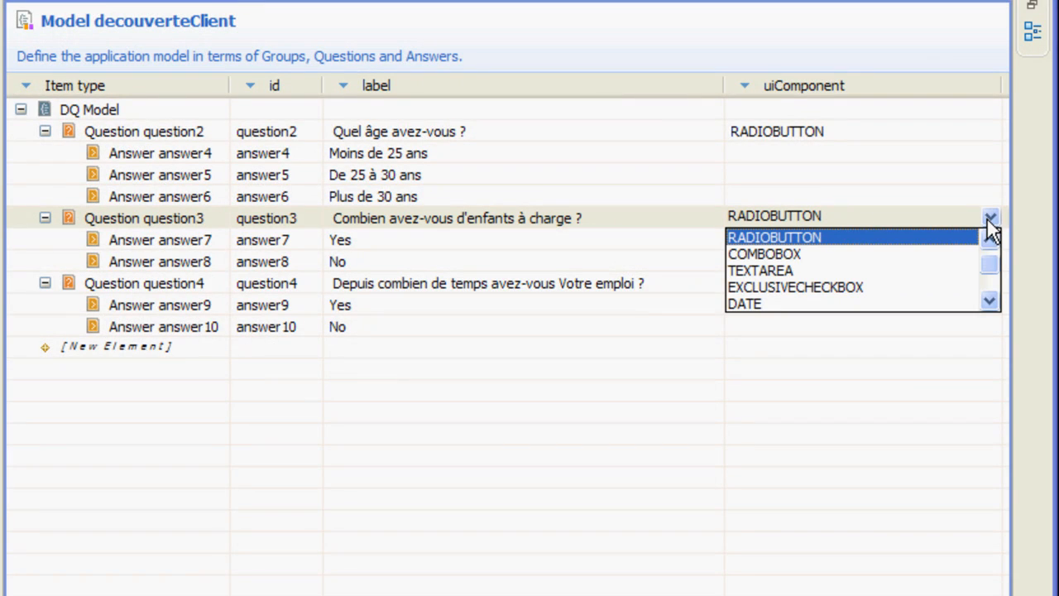
drag(989, 263, 991, 285)
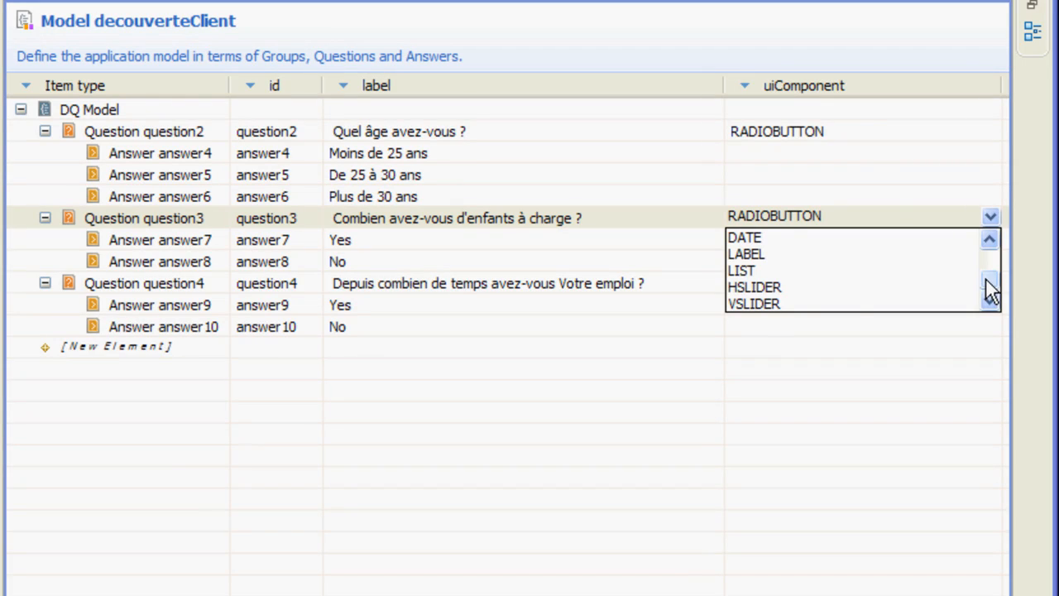
drag(986, 278, 992, 260)
click(800, 236)
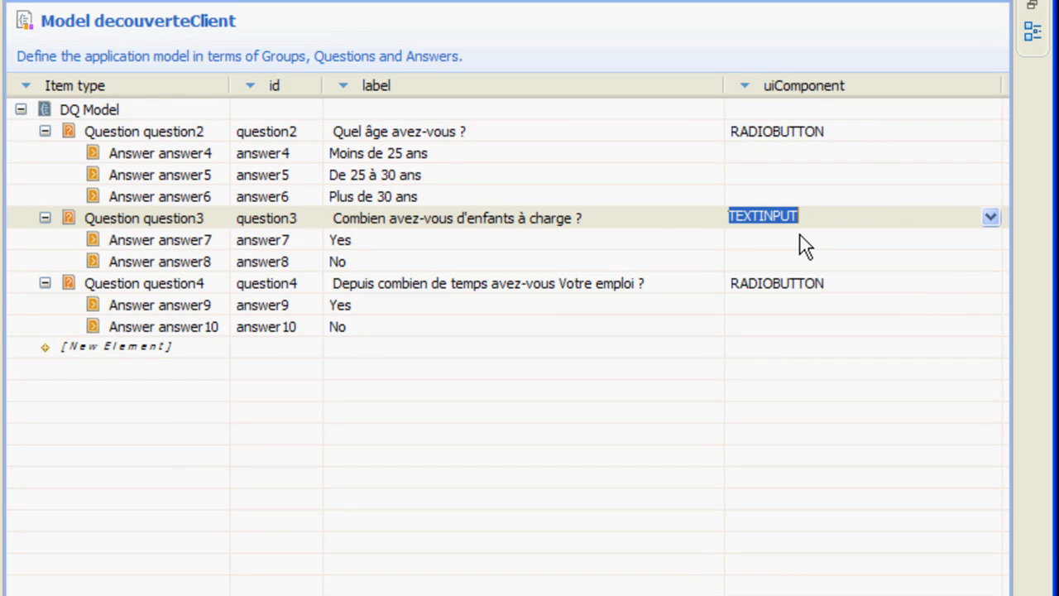
key(Return)
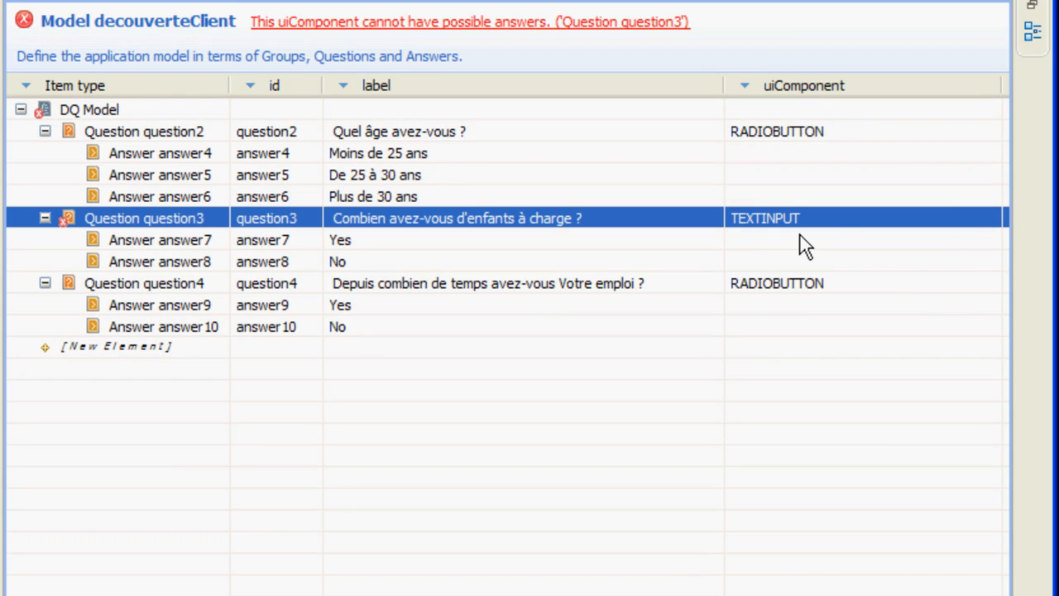
Delete the Yes and No answers of the question about dependent children
click(145, 238)
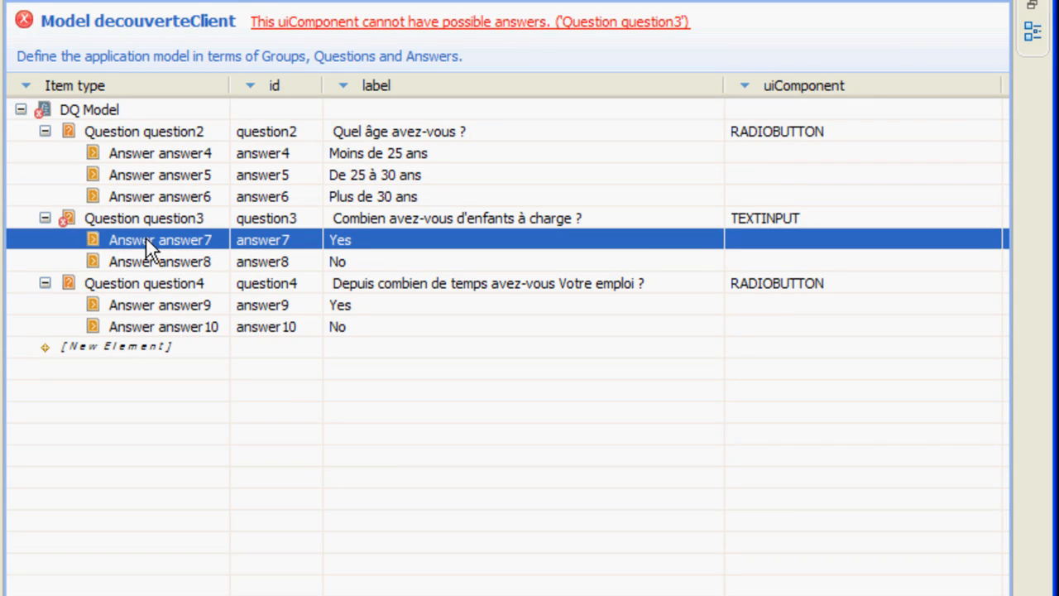
key(Delete)
key(Delete)
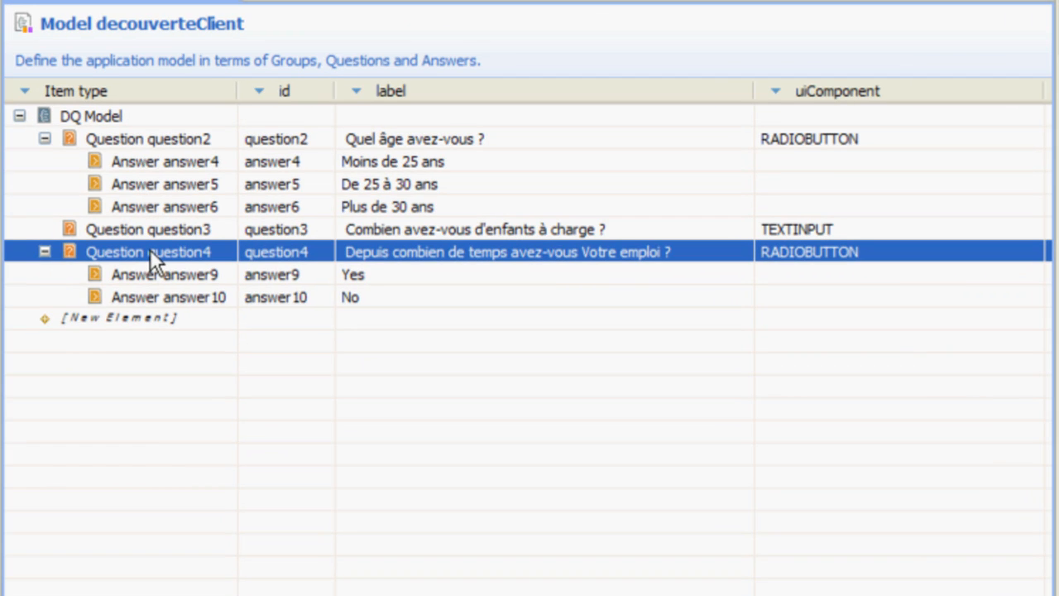
Set the uiComponent of the question "Depuis combien de temps avez-vous Votre emploi ?" to LIST
click(966, 249)
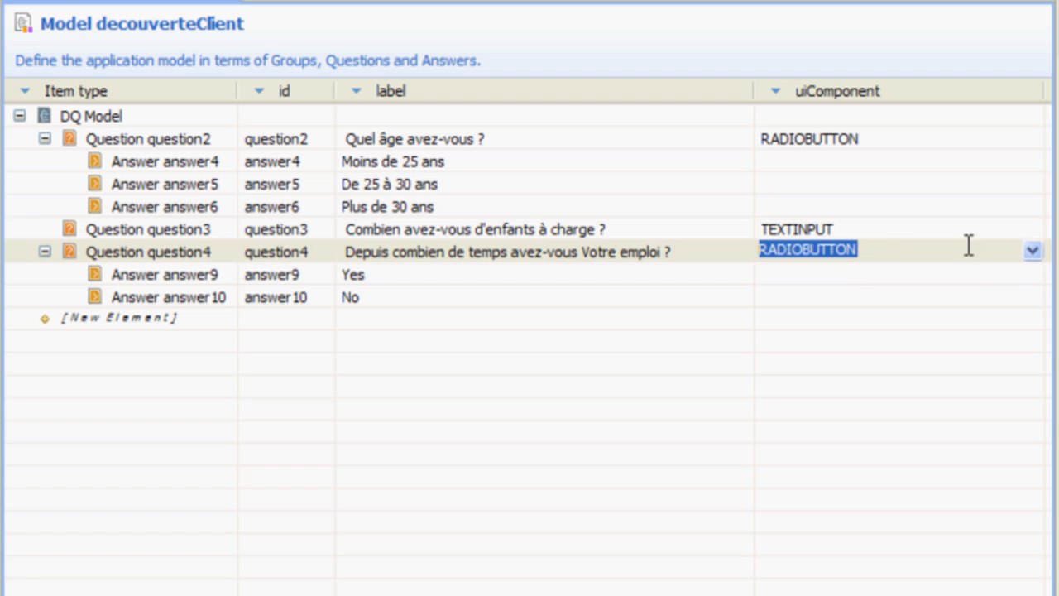
click(1034, 249)
scroll(861, 253, down, 8)
click(851, 286)
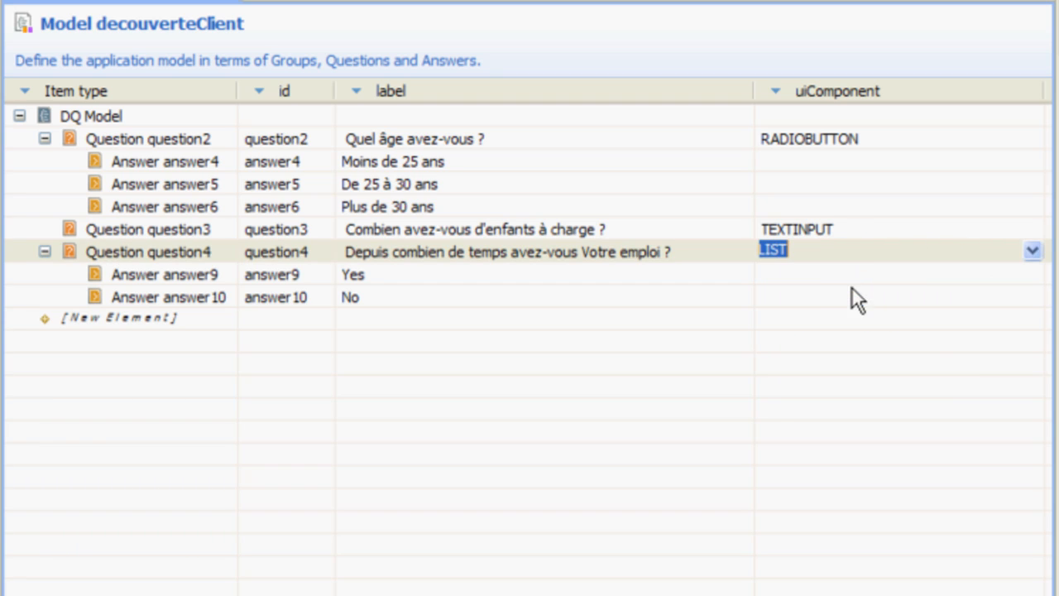
key(Return)
Relabel the employment question's Yes and No answers as "Moins d'un an" and "Entre 1 et 2 ans"
click(422, 274)
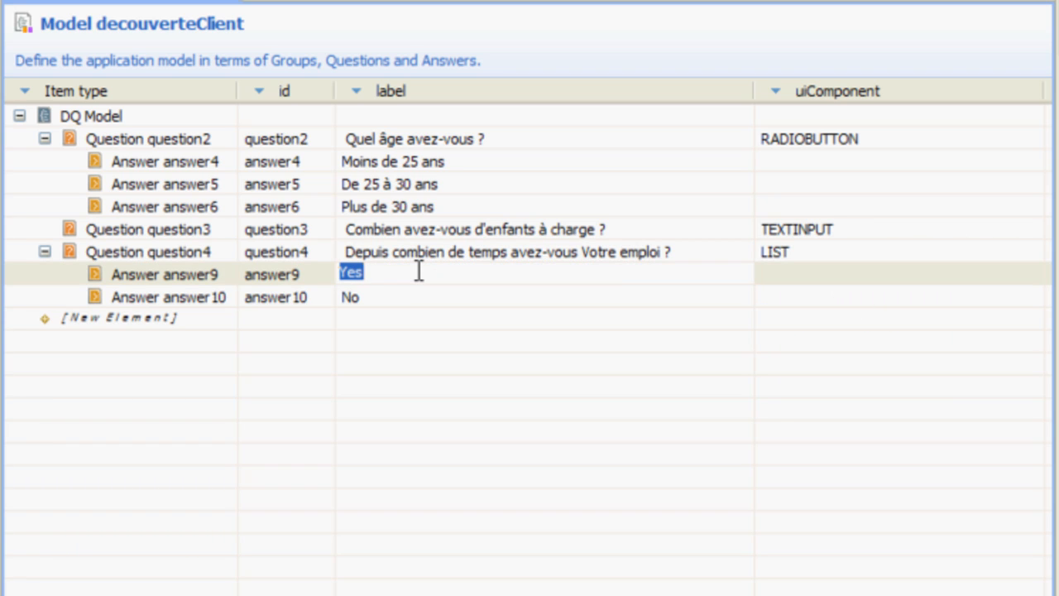
text(Moins d'un an)
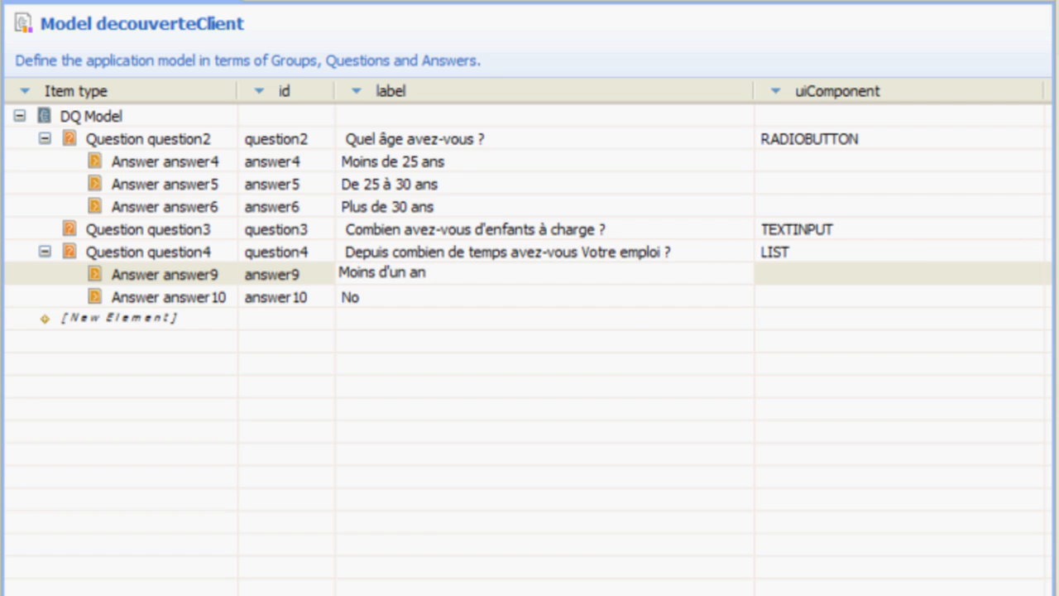
key(Return)
click(457, 296)
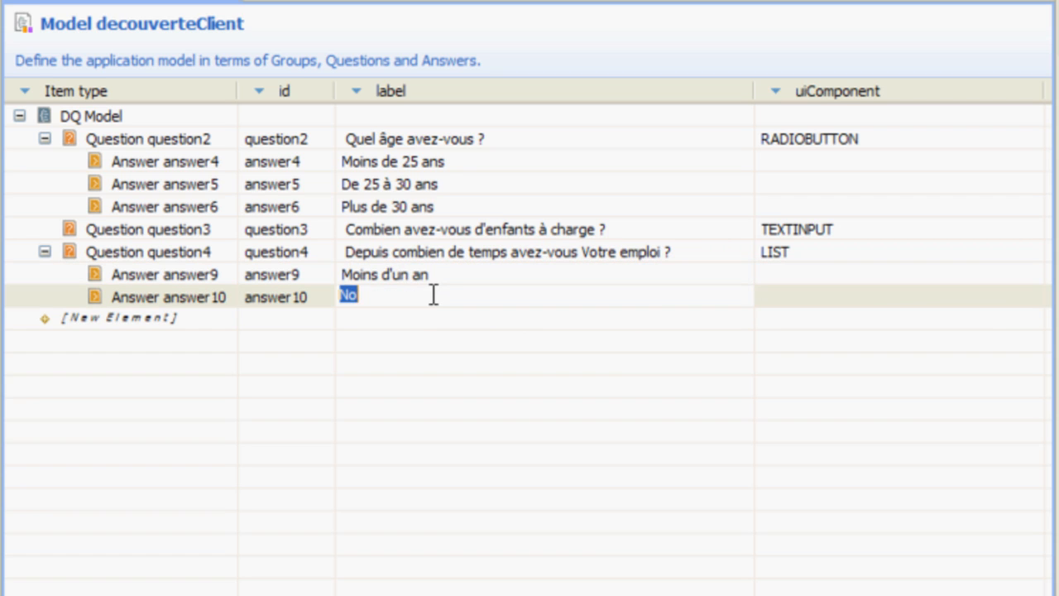
text(Entre 1 et 2 ans)
key(Return)
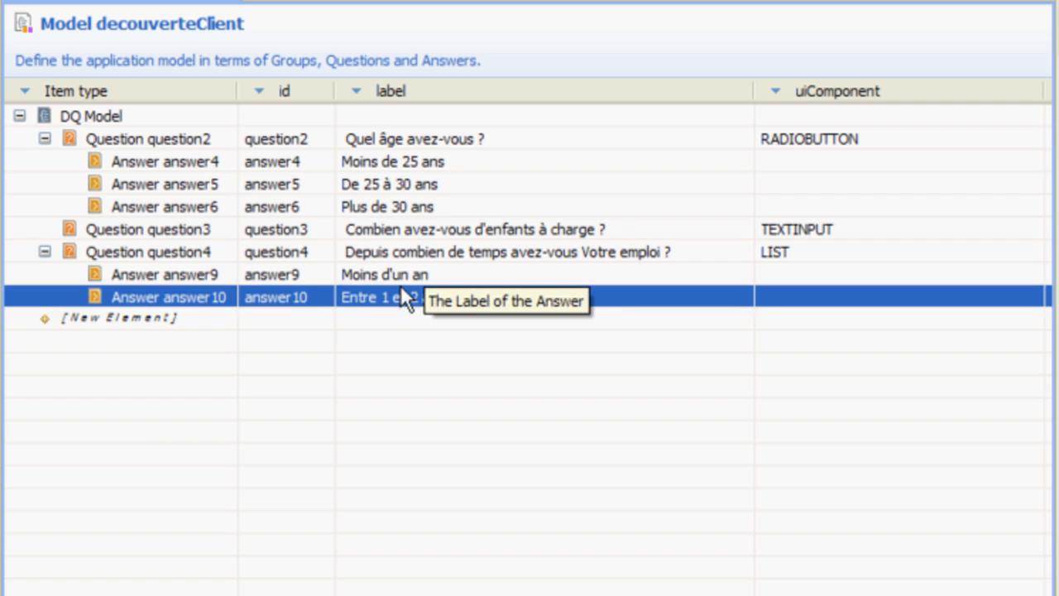
Add a third answer to the employment duration question and label it "Plus de 2 ans"
right_click(198, 252)
click(248, 258)
click(373, 320)
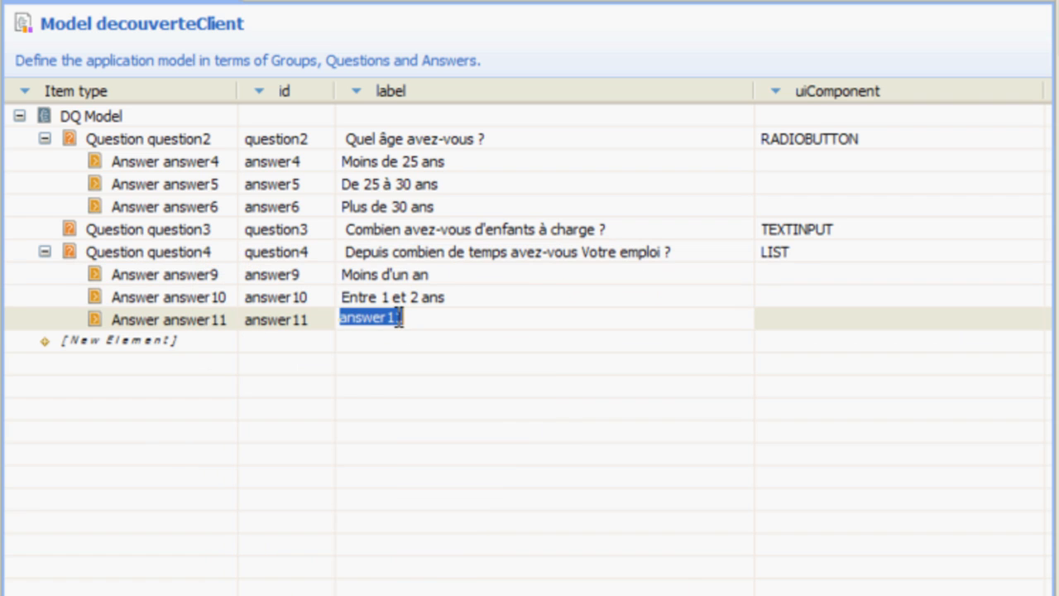
text(Plus de 2 ans)
key(Return)
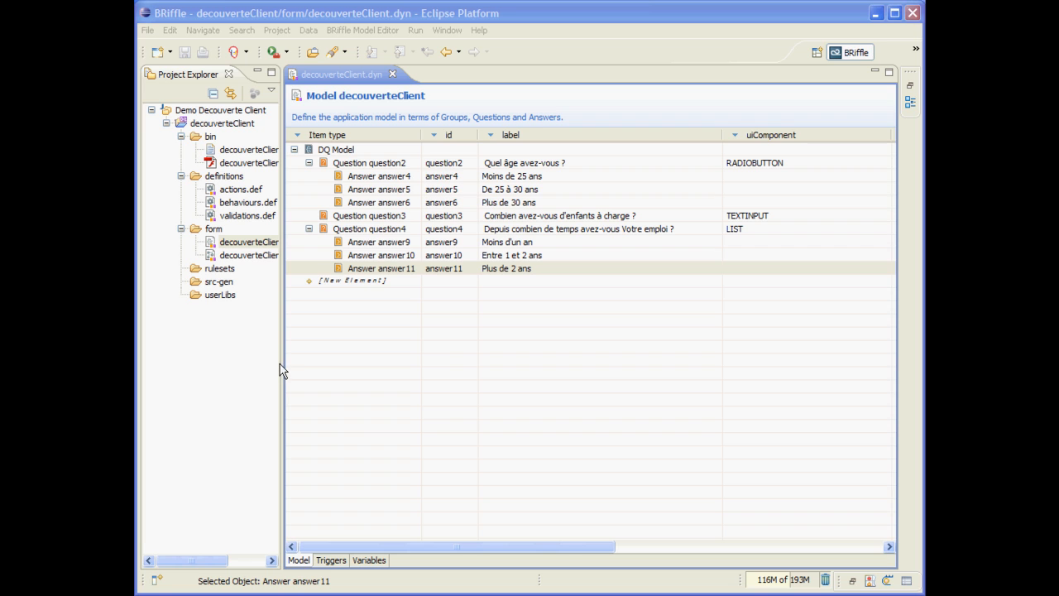
Open decouverteClient.dyngraph and place the whole DQ Model on the navigation canvas to sequence its questions
drag(282, 362, 327, 363)
double_click(274, 255)
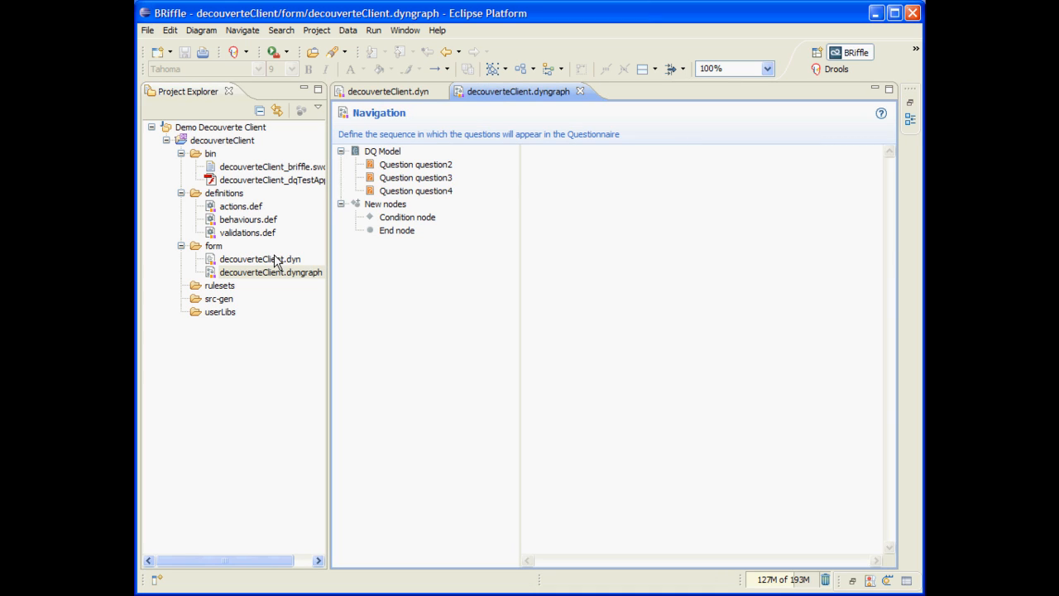
click(380, 156)
drag(380, 157, 657, 180)
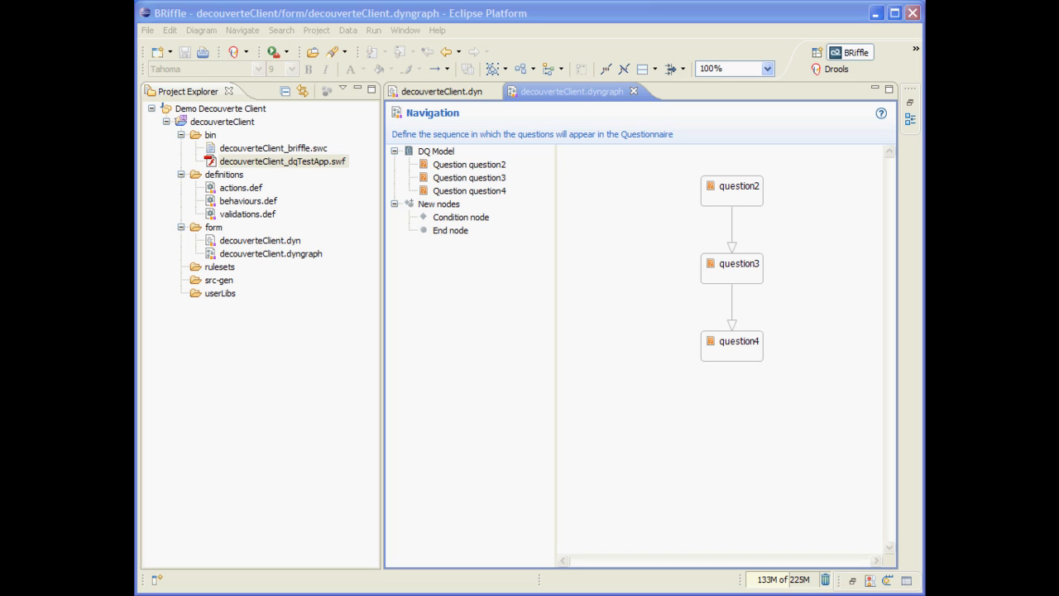
Launch decouverteClient_dqTestApp.swf and reposition and enlarge its window so the whole questionnaire page shows
double_click(314, 162)
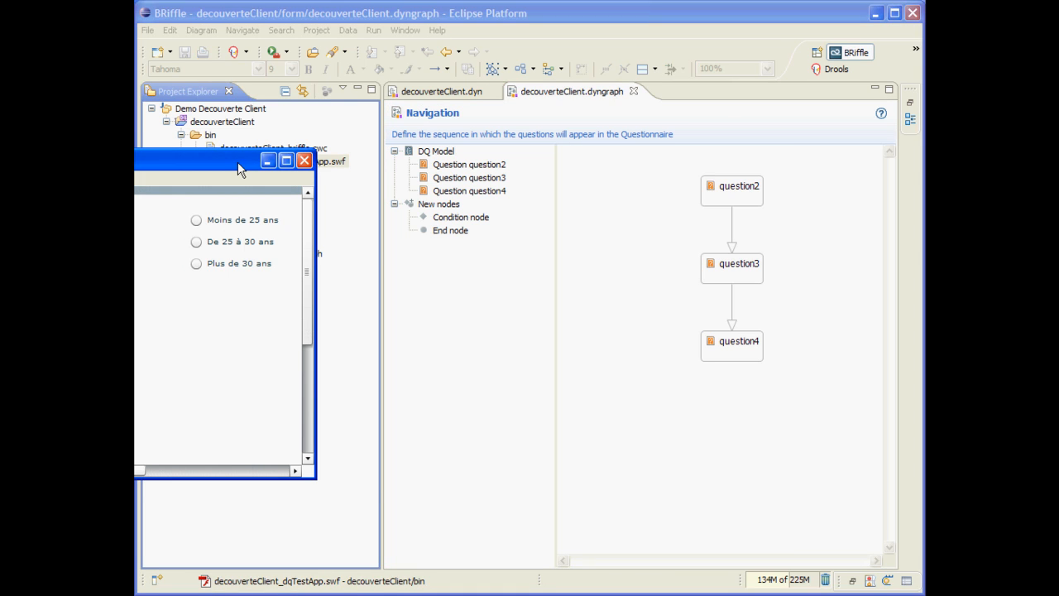
drag(238, 165, 500, 47)
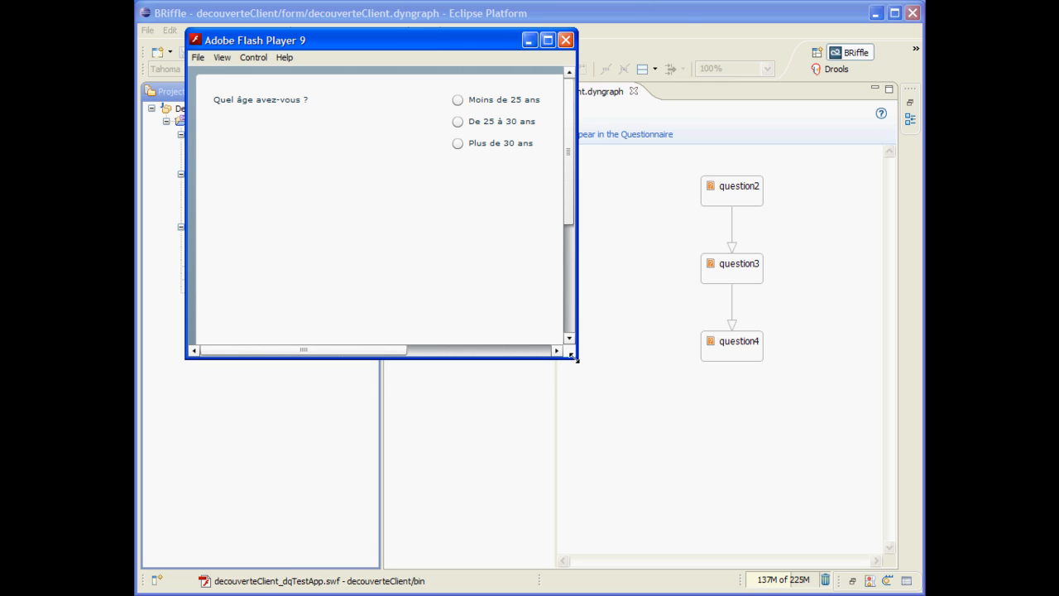
drag(576, 357, 870, 556)
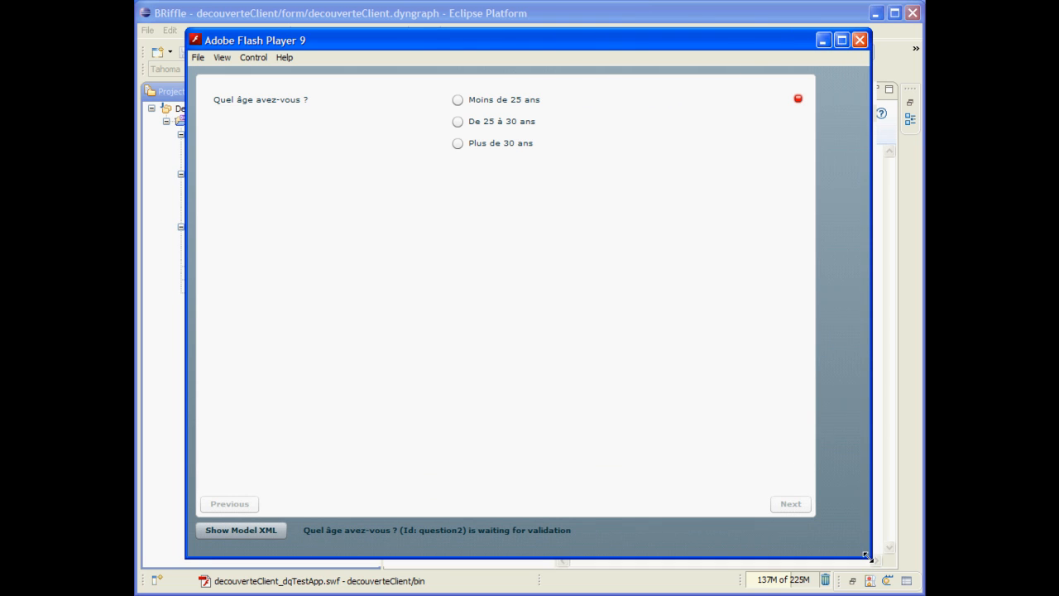
Answer the test questionnaire with "Moins de 25 ans", 2 dependent children and "Entre 1 et 2 ans" in the job
click(458, 100)
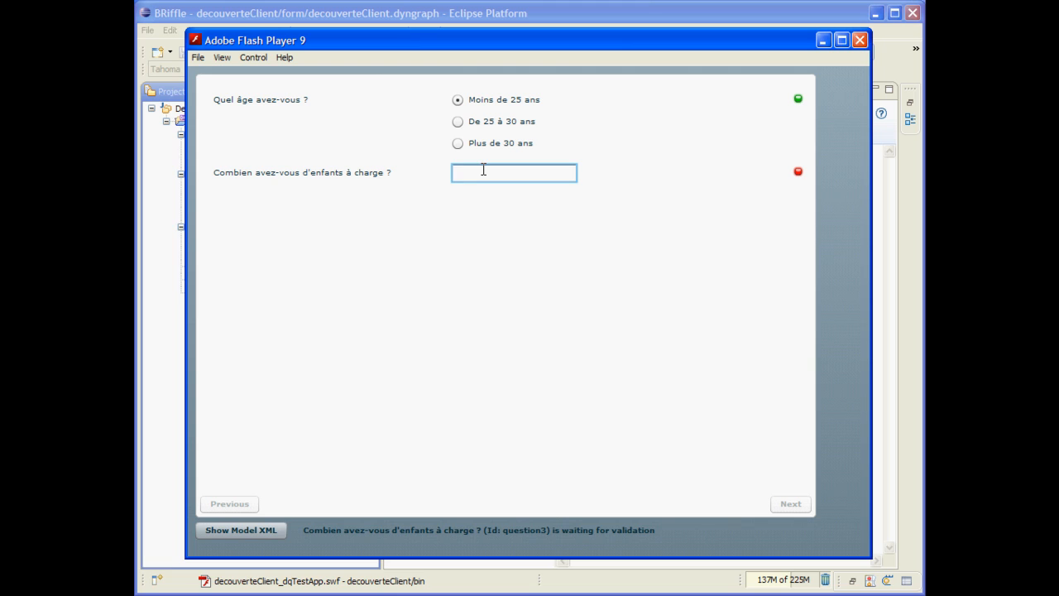
text(2)
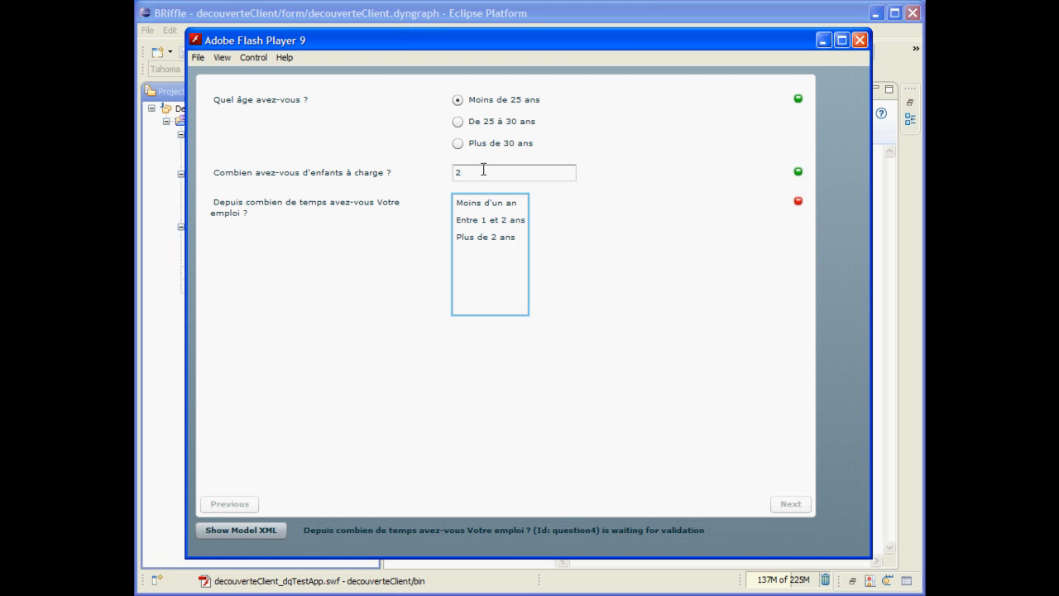
click(516, 219)
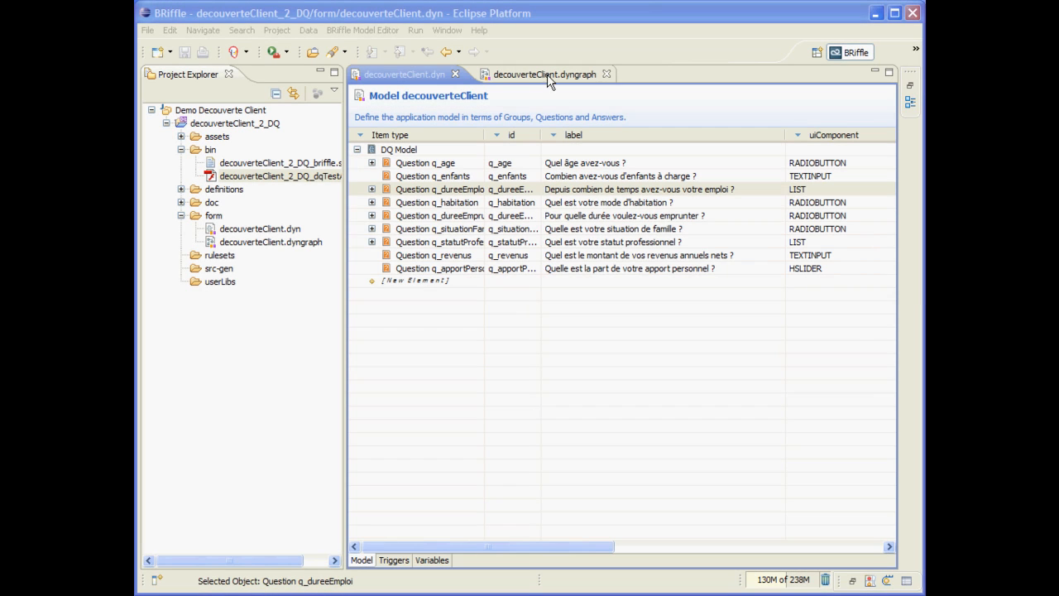
Show the navigation graph of decouverteClient_2_DQ, then launch its dqTestApp.swf test application in an enlarged window
click(546, 75)
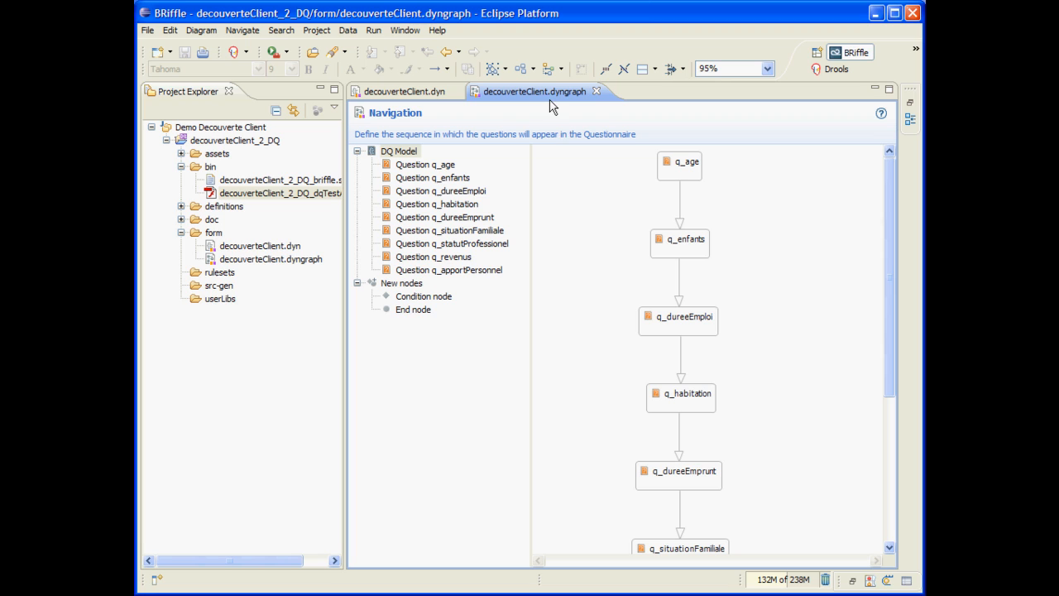
double_click(302, 193)
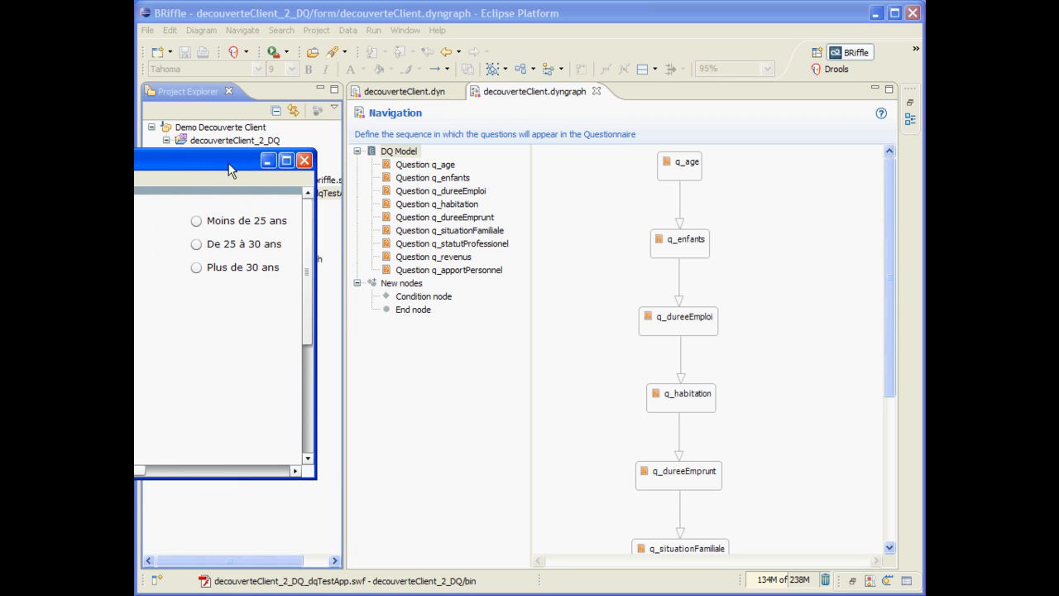
drag(548, 346, 866, 567)
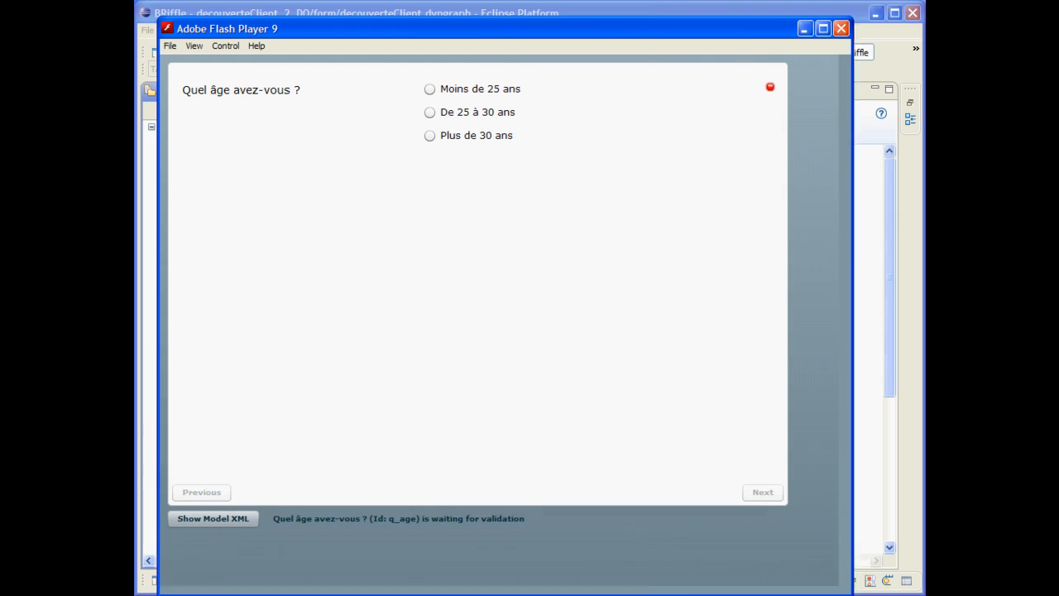
Complete the first test page with age "De 25 à 30 ans", 2 dependent children and an employment duration
click(429, 112)
text(2)
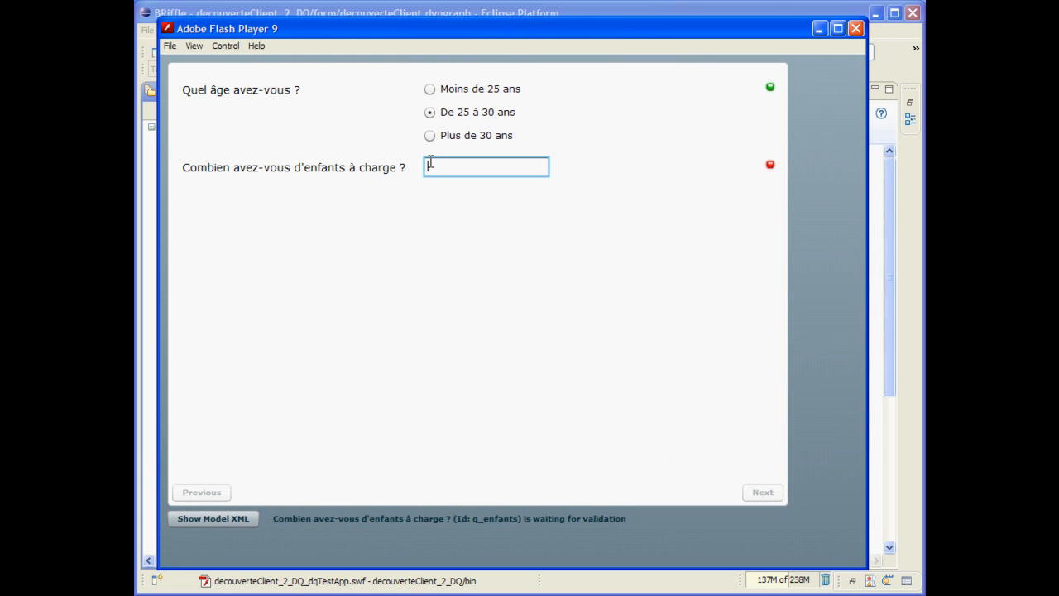
key(Tab)
click(478, 218)
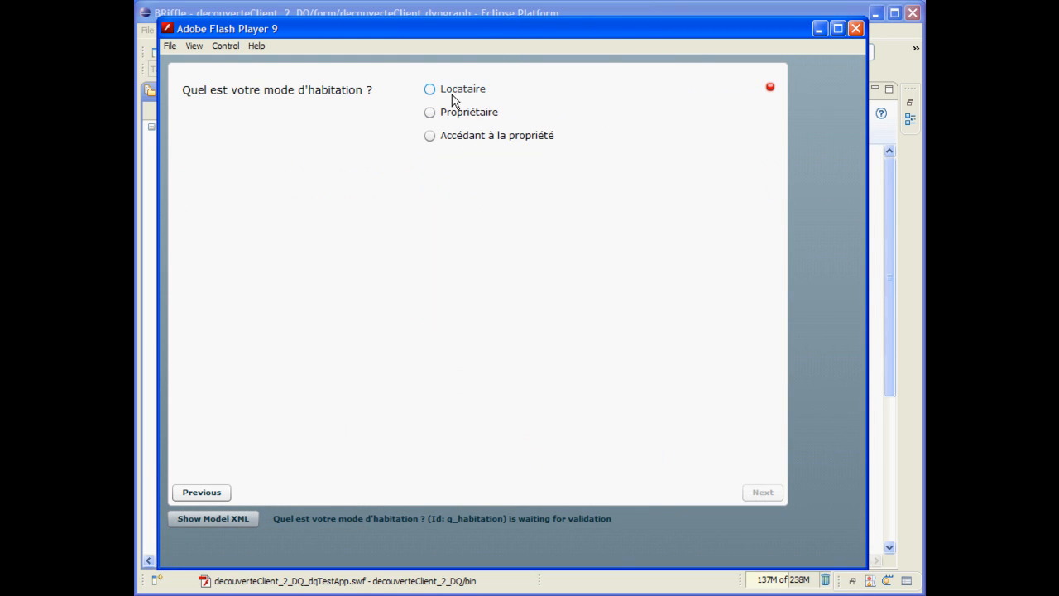
Complete the second test page, choosing "Locataire" as housing mode and an option for each remaining question
click(457, 92)
click(460, 194)
click(458, 269)
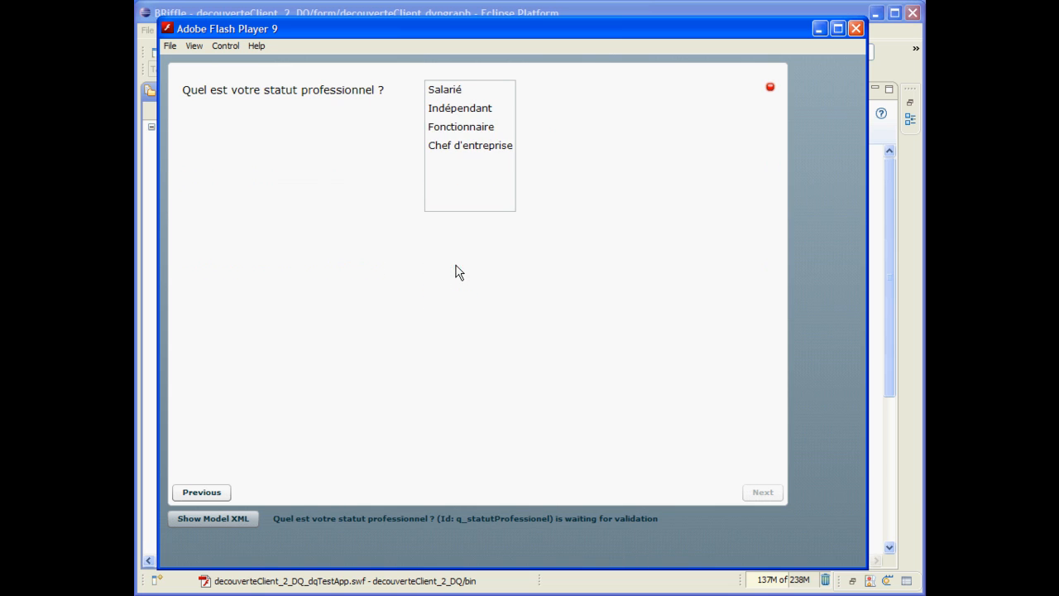
Complete the last test page with status "Indépendant", net annual income 245 and a personal contribution of about 15%
click(458, 108)
text(245)
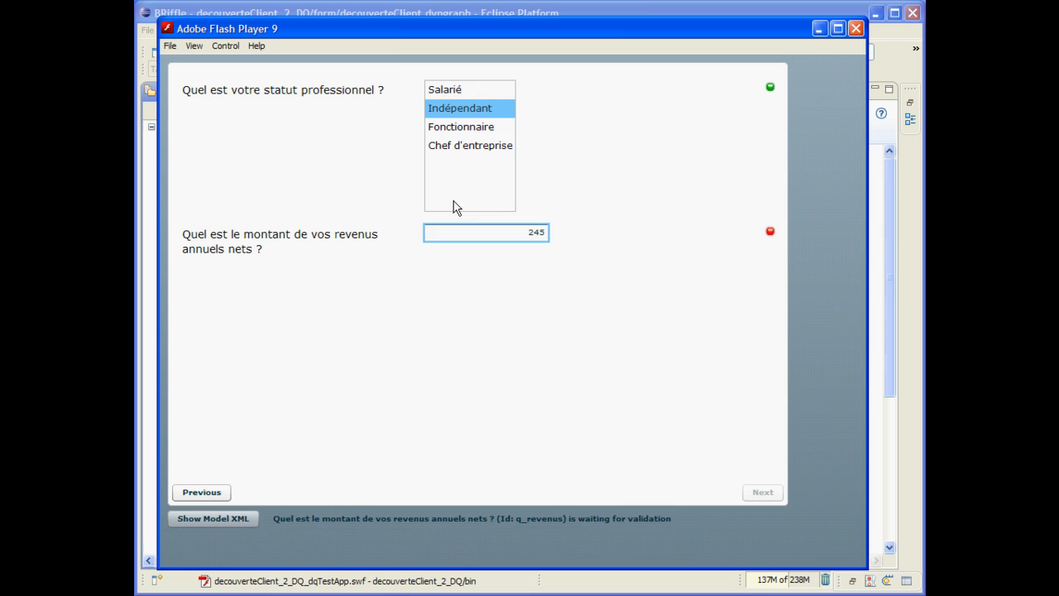
key(Return)
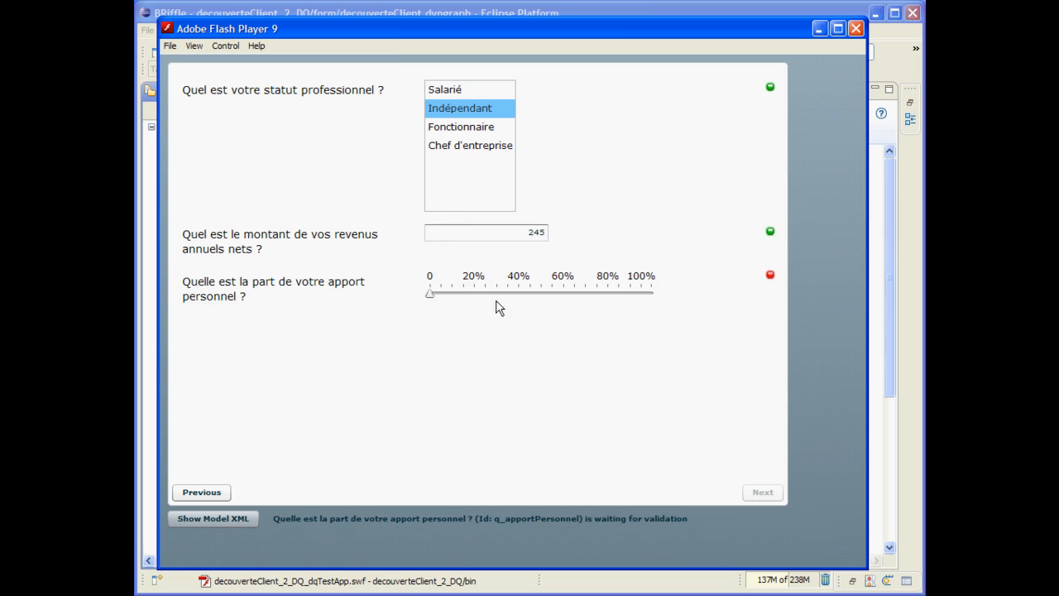
drag(432, 294, 464, 298)
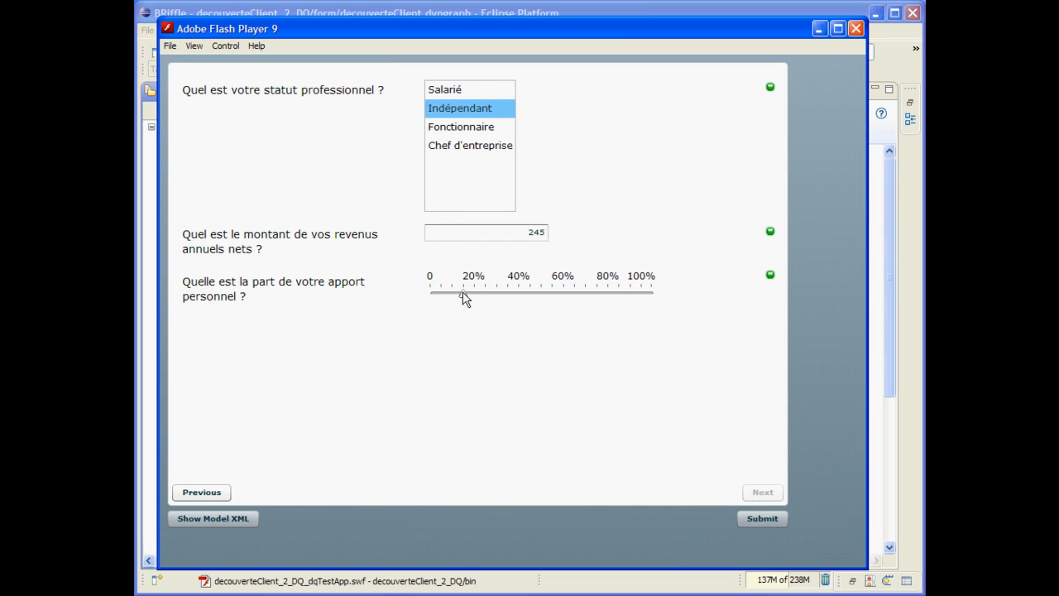